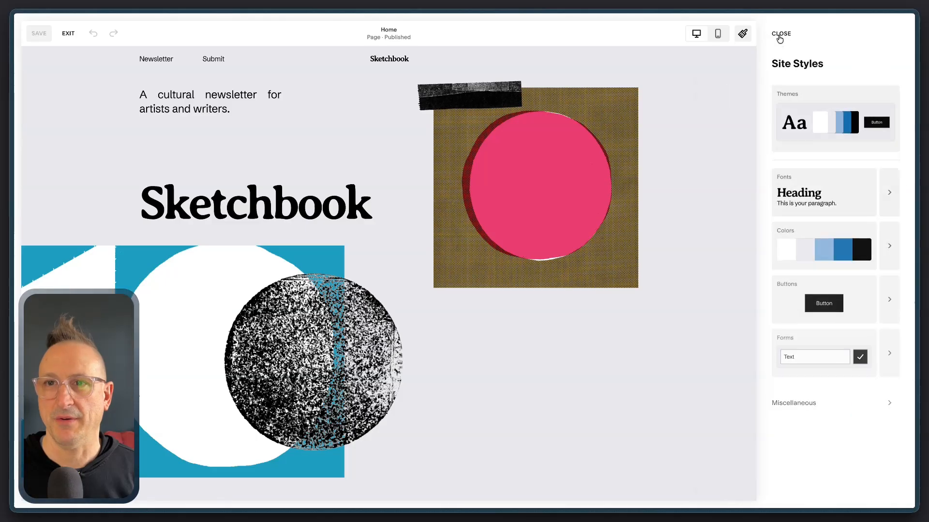
Close the site styles, exit page editing and look over the home page preview
{"action": "left_click", "coordinate": [774, 34]}
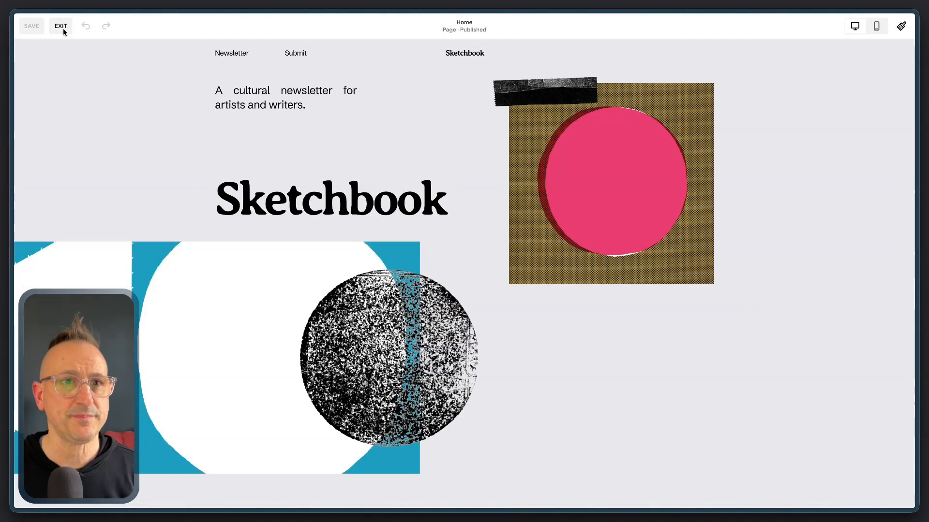
{"action": "left_click", "coordinate": [62, 27]}
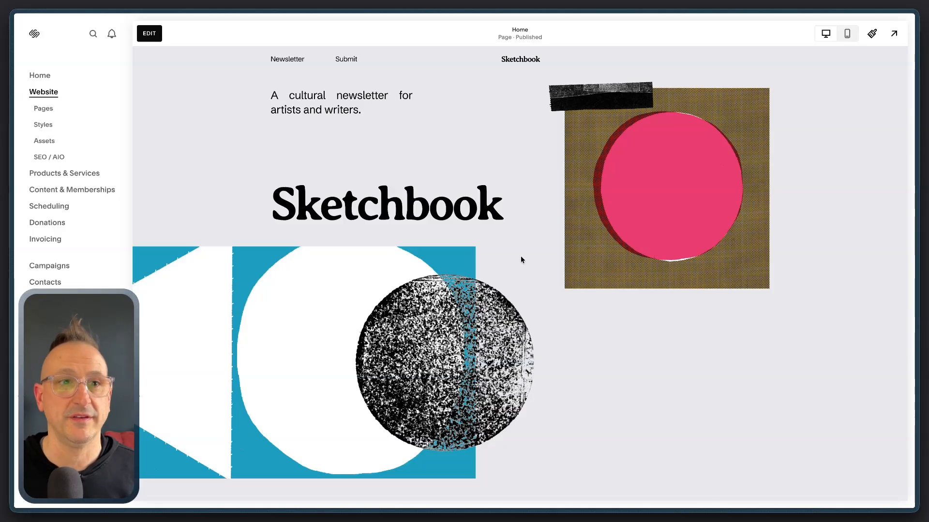
{"action": "scroll", "coordinate": [486, 267], "scroll_direction": "down", "scroll_amount": 5}
{"action": "scroll", "coordinate": [440, 213], "scroll_direction": "up", "scroll_amount": 5}
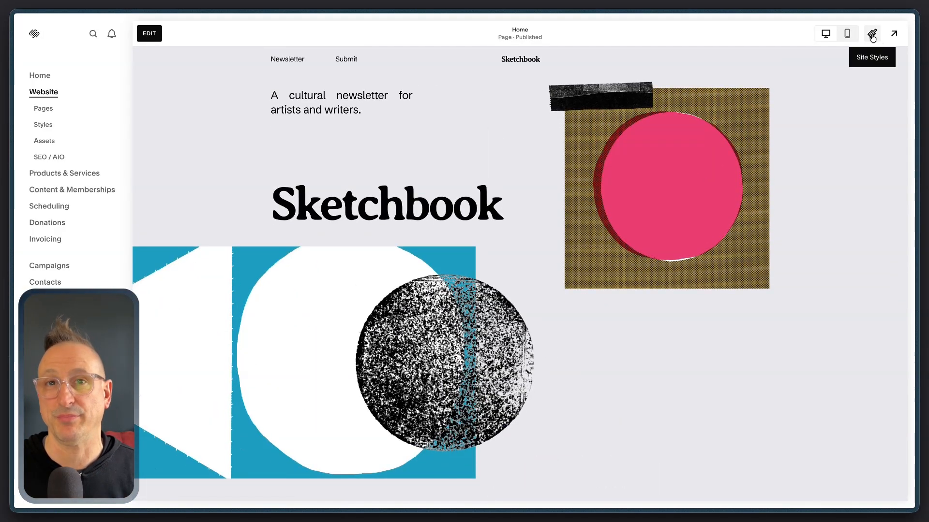
Open the color settings with the section color themes in the site styles
{"action": "left_click", "coordinate": [872, 35]}
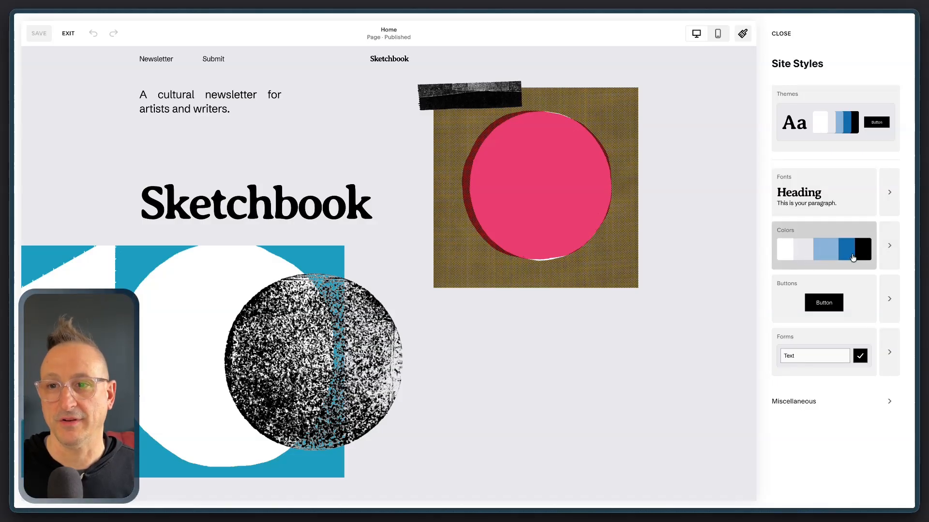
{"action": "left_click", "coordinate": [876, 256]}
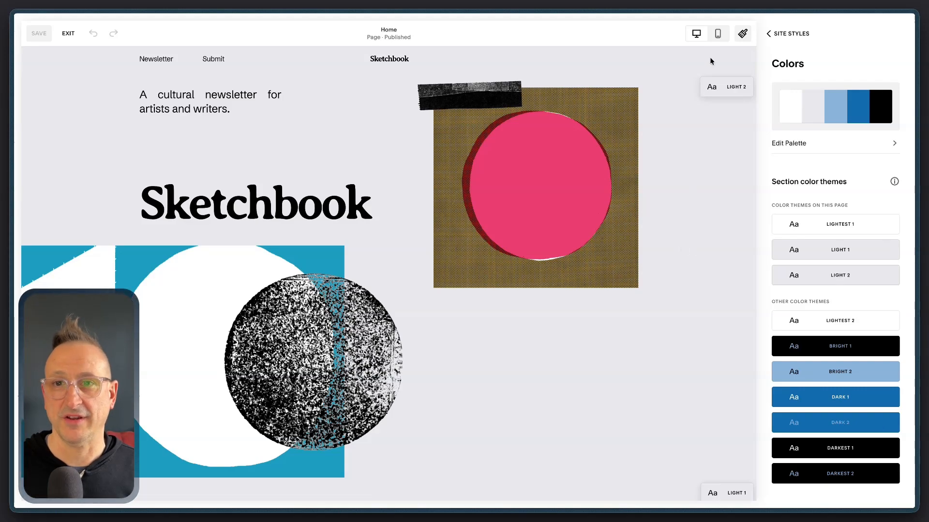
{"action": "scroll", "coordinate": [726, 123], "scroll_direction": "down", "scroll_amount": 1}
{"action": "scroll", "coordinate": [725, 121], "scroll_direction": "up", "scroll_amount": 1}
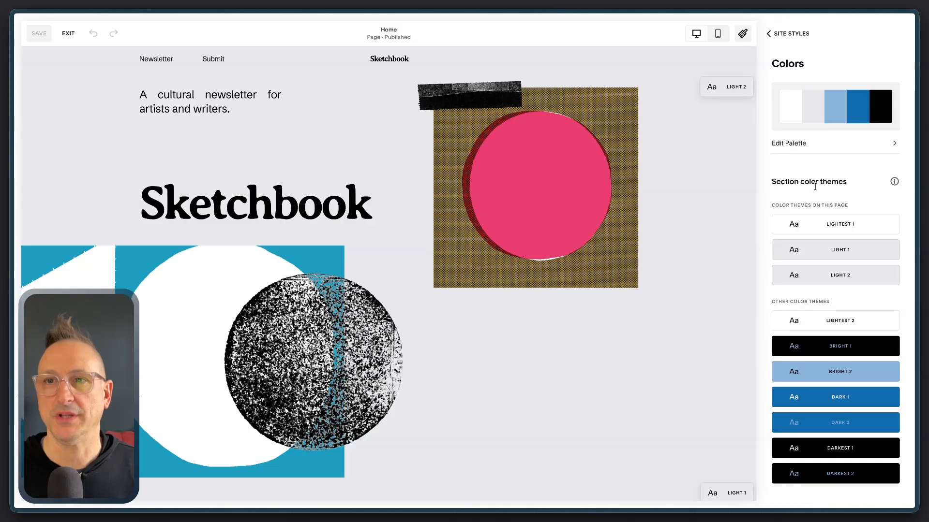
Examine the available section color themes and compare them with the theme labels on each home page section down to the footer
{"action": "mouse_move", "coordinate": [830, 231]}
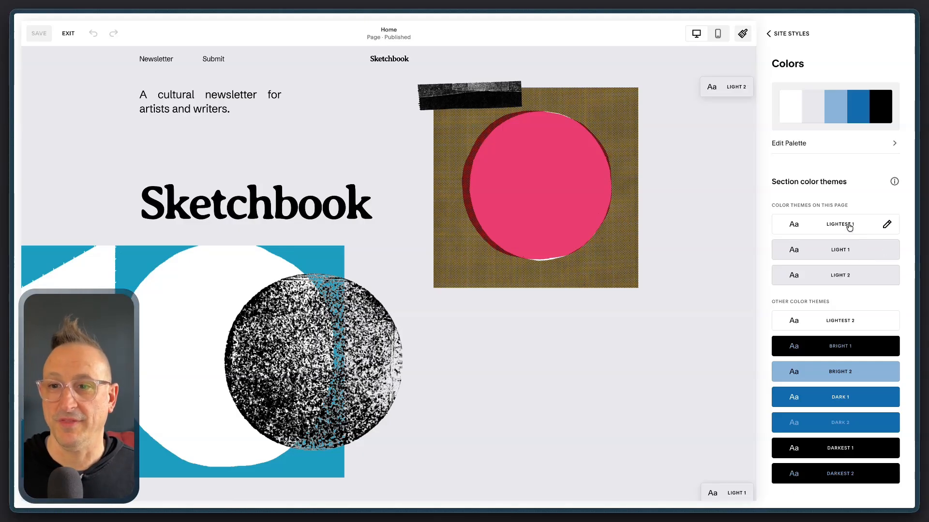
{"action": "mouse_move", "coordinate": [844, 323]}
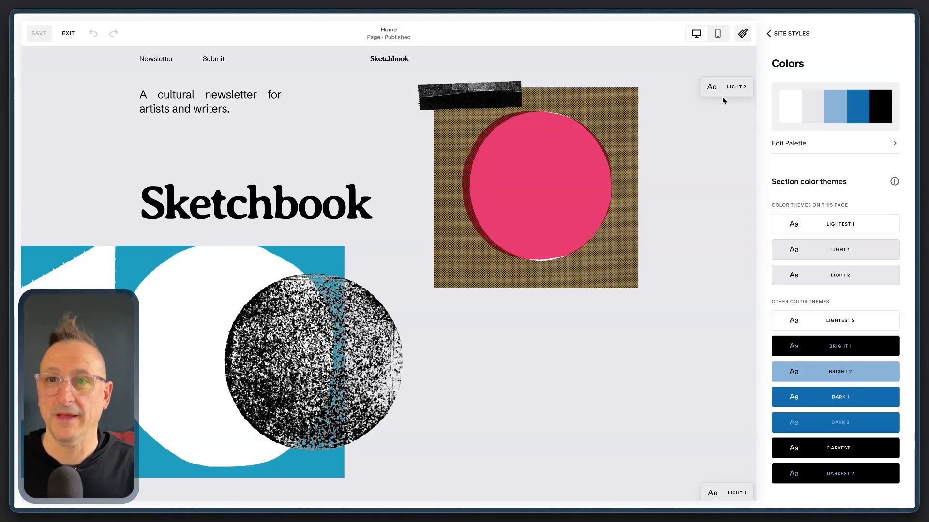
{"action": "scroll", "coordinate": [723, 87], "scroll_direction": "down", "scroll_amount": 1}
{"action": "scroll", "coordinate": [721, 84], "scroll_direction": "up", "scroll_amount": 1}
{"action": "scroll", "coordinate": [540, 218], "scroll_direction": "down", "scroll_amount": 1}
{"action": "scroll", "coordinate": [541, 219], "scroll_direction": "down", "scroll_amount": 2}
{"action": "scroll", "coordinate": [571, 205], "scroll_direction": "up", "scroll_amount": 2}
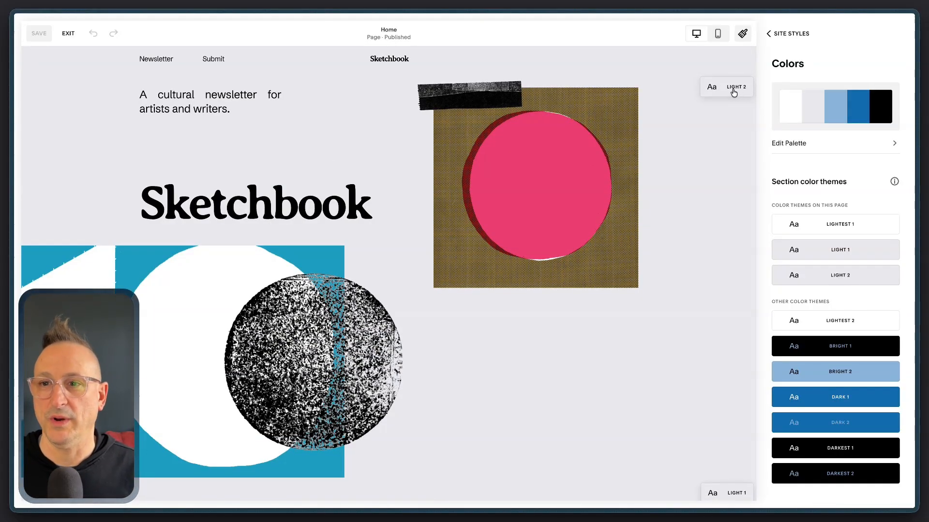
{"action": "scroll", "coordinate": [713, 166], "scroll_direction": "down", "scroll_amount": 1}
{"action": "scroll", "coordinate": [713, 164], "scroll_direction": "up", "scroll_amount": 1}
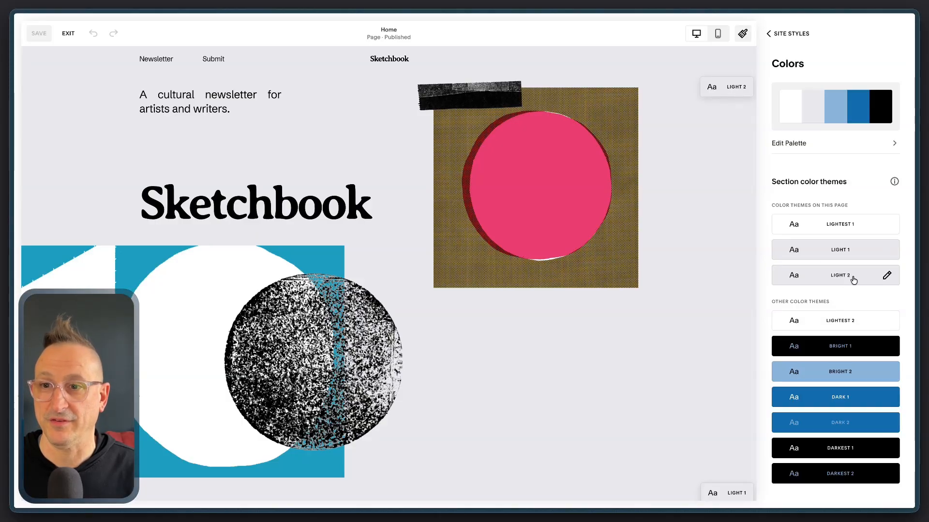
{"action": "scroll", "coordinate": [725, 274], "scroll_direction": "down", "scroll_amount": 5}
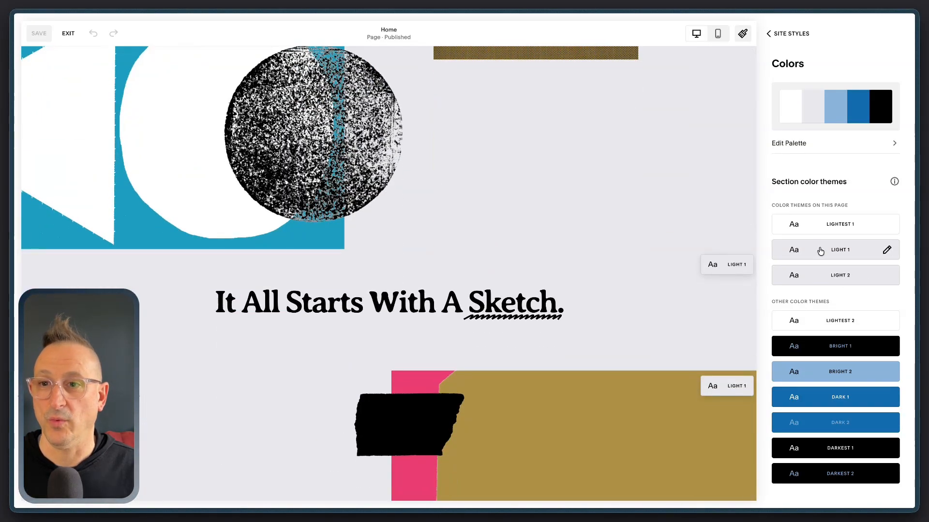
{"action": "scroll", "coordinate": [668, 216], "scroll_direction": "down", "scroll_amount": 6}
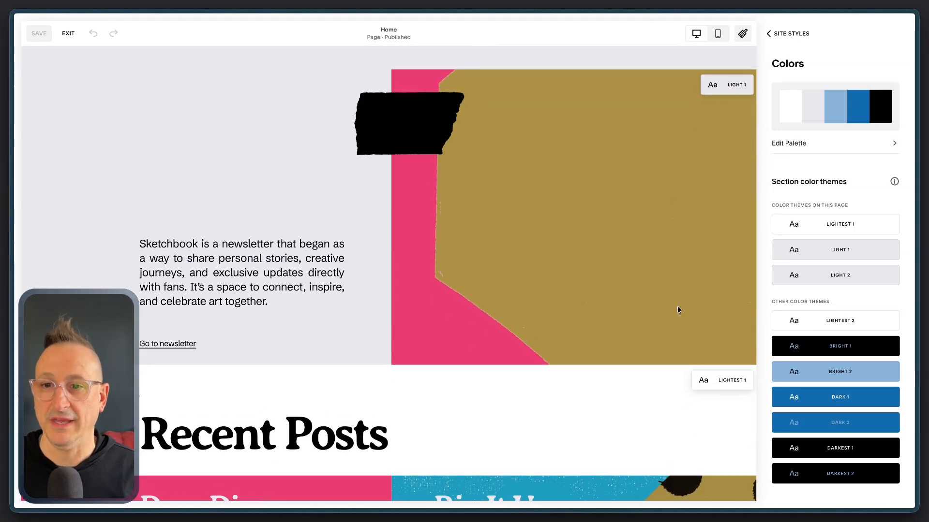
{"action": "scroll", "coordinate": [677, 310], "scroll_direction": "down", "scroll_amount": 3}
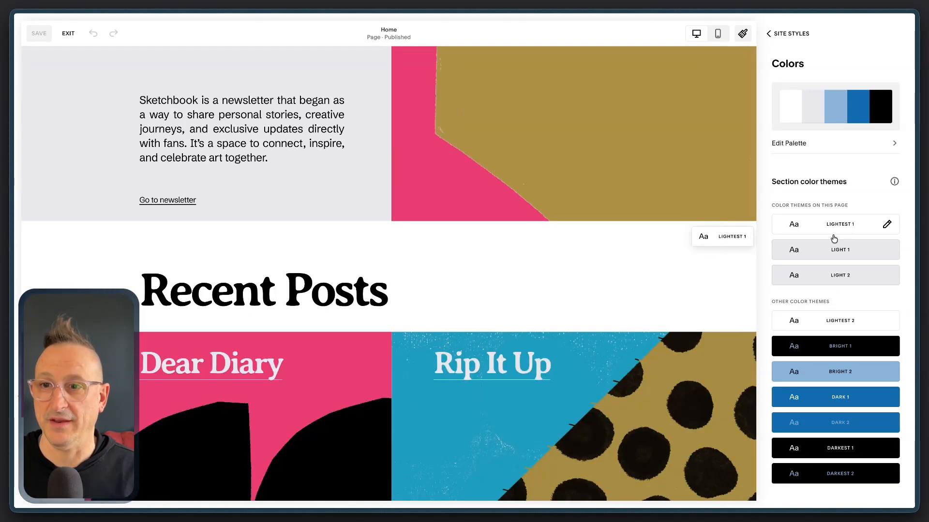
{"action": "scroll", "coordinate": [695, 309], "scroll_direction": "down", "scroll_amount": 8}
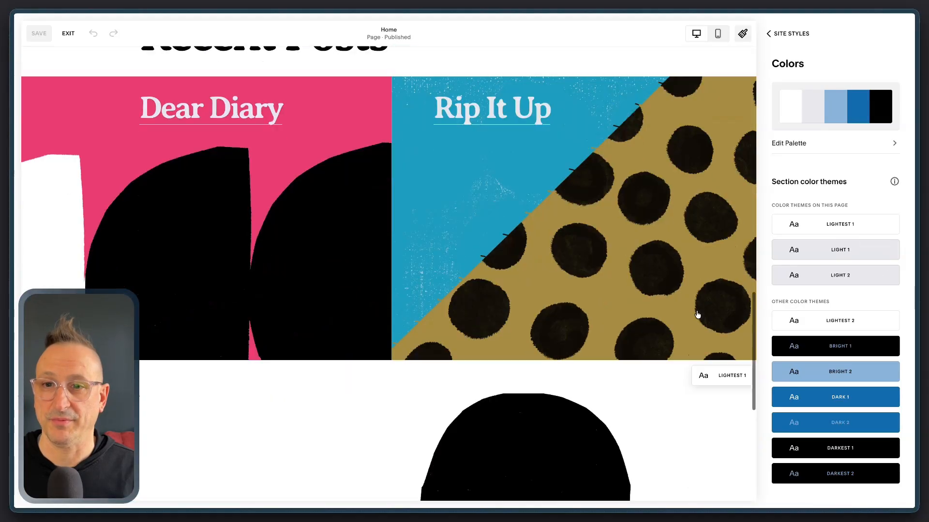
{"action": "scroll", "coordinate": [695, 314], "scroll_direction": "down", "scroll_amount": 3}
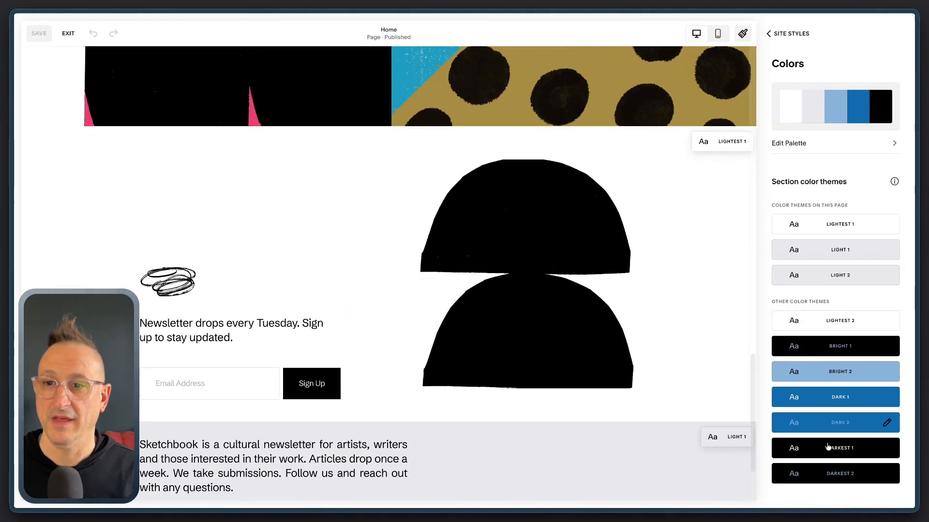
{"action": "scroll", "coordinate": [637, 287], "scroll_direction": "up", "scroll_amount": 15}
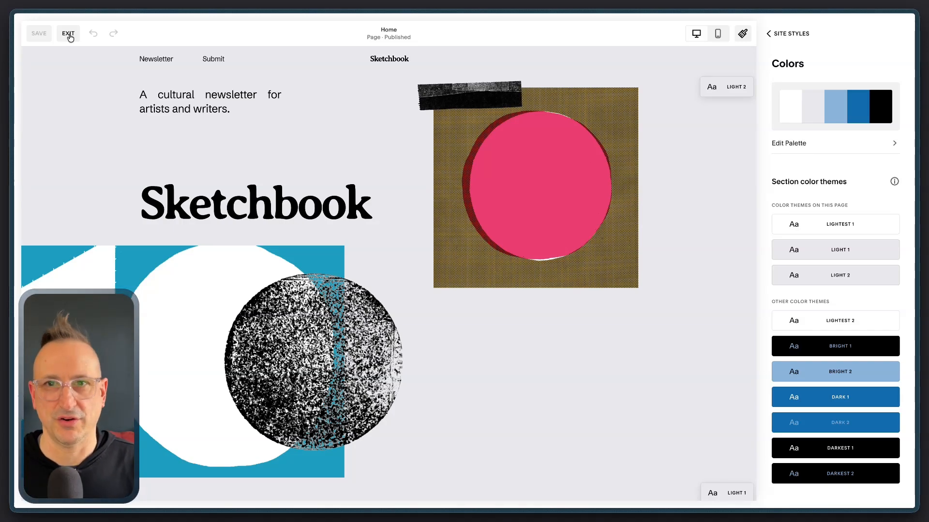
Leave the site styles and duplicate the newsletter sign-up section near the end of the home page
{"action": "left_click", "coordinate": [776, 35]}
{"action": "left_click", "coordinate": [787, 34]}
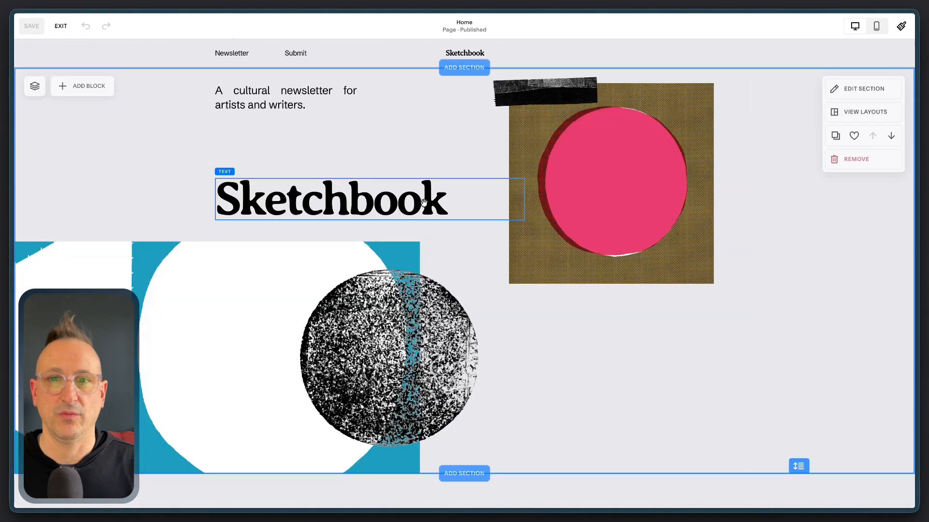
{"action": "scroll", "coordinate": [541, 310], "scroll_direction": "down", "scroll_amount": 15}
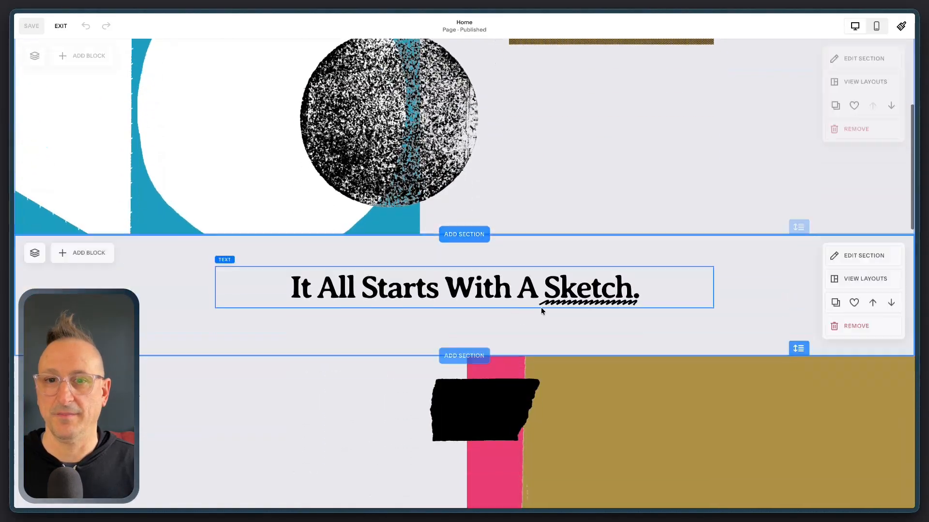
{"action": "scroll", "coordinate": [541, 307], "scroll_direction": "down", "scroll_amount": 4}
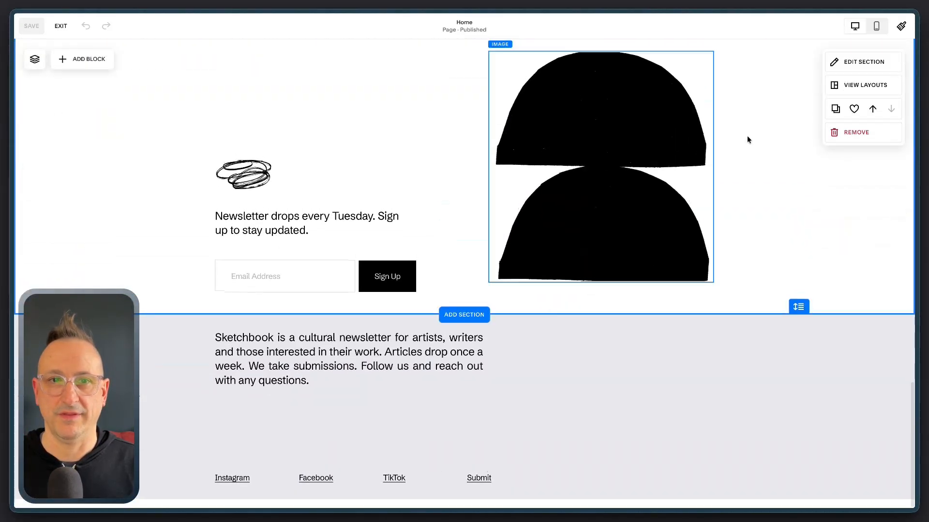
{"action": "left_click", "coordinate": [835, 108]}
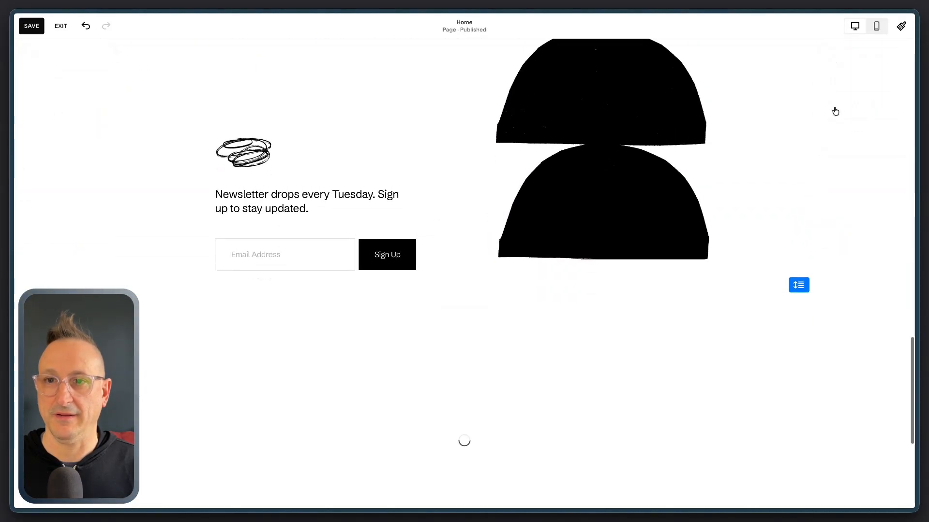
Try the Darkest 2 color theme on the duplicated newsletter section and settle on Dark 2
{"action": "left_click", "coordinate": [875, 88]}
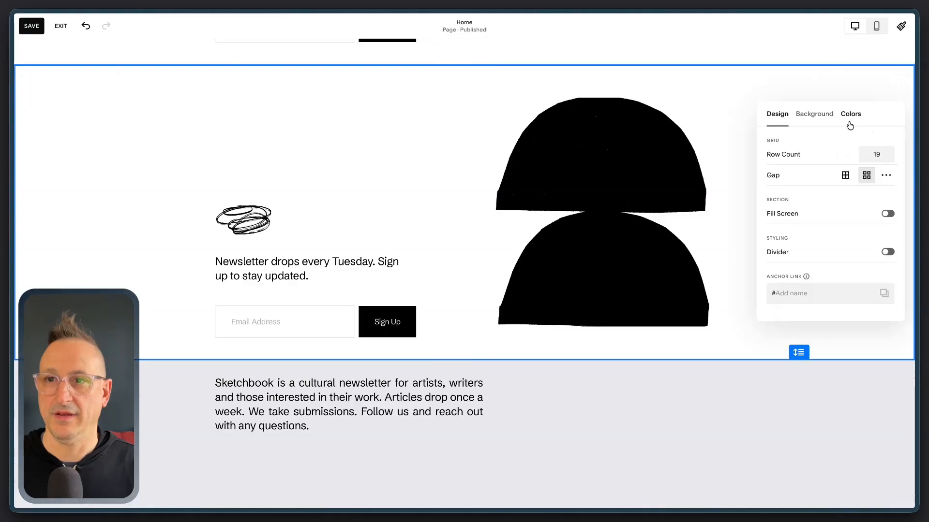
{"action": "left_click", "coordinate": [854, 115]}
{"action": "scroll", "coordinate": [840, 233], "scroll_direction": "down", "scroll_amount": 3}
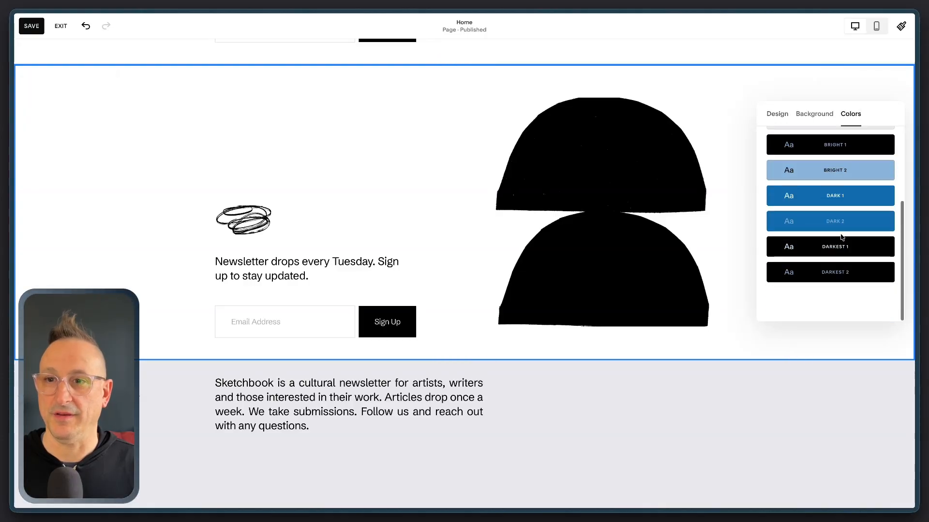
{"action": "left_click", "coordinate": [838, 282]}
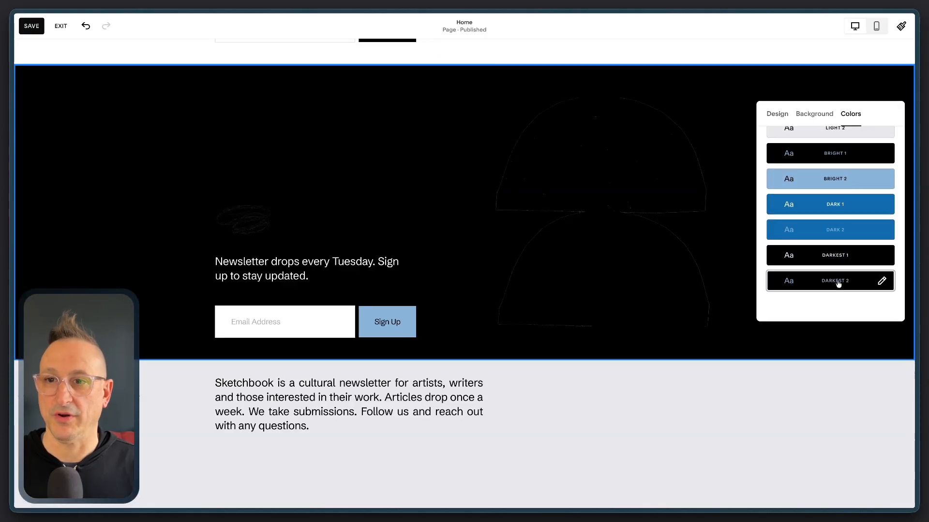
{"action": "left_click", "coordinate": [835, 232]}
{"action": "left_click", "coordinate": [724, 119]}
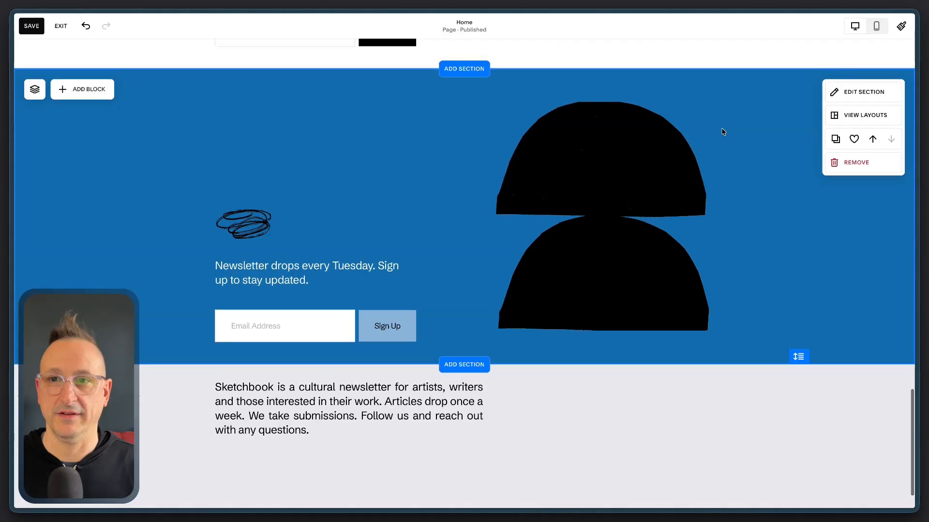
Duplicate the Sketchbook hero section at the start of the home page
{"action": "scroll", "coordinate": [303, 193], "scroll_direction": "up", "scroll_amount": 1}
{"action": "scroll", "coordinate": [698, 203], "scroll_direction": "up", "scroll_amount": 2}
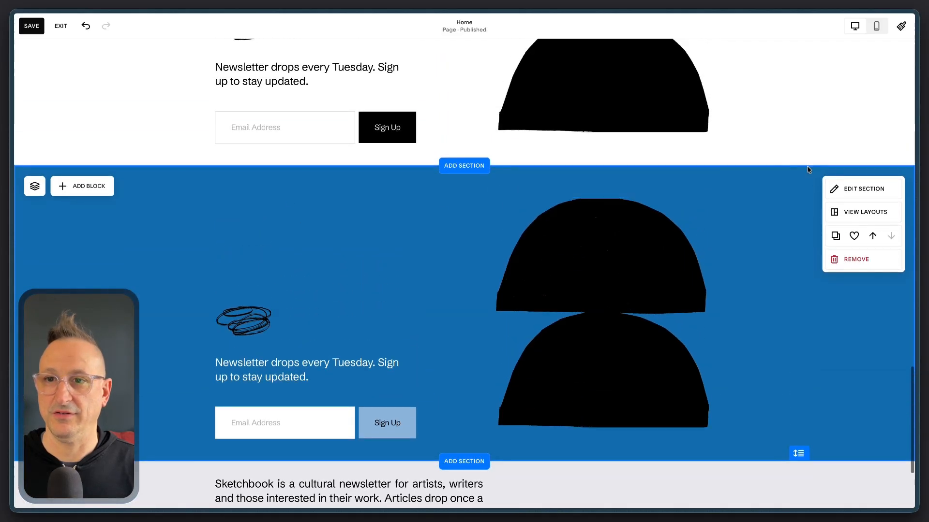
{"action": "scroll", "coordinate": [807, 168], "scroll_direction": "up", "scroll_amount": 10}
{"action": "scroll", "coordinate": [806, 166], "scroll_direction": "up", "scroll_amount": 10}
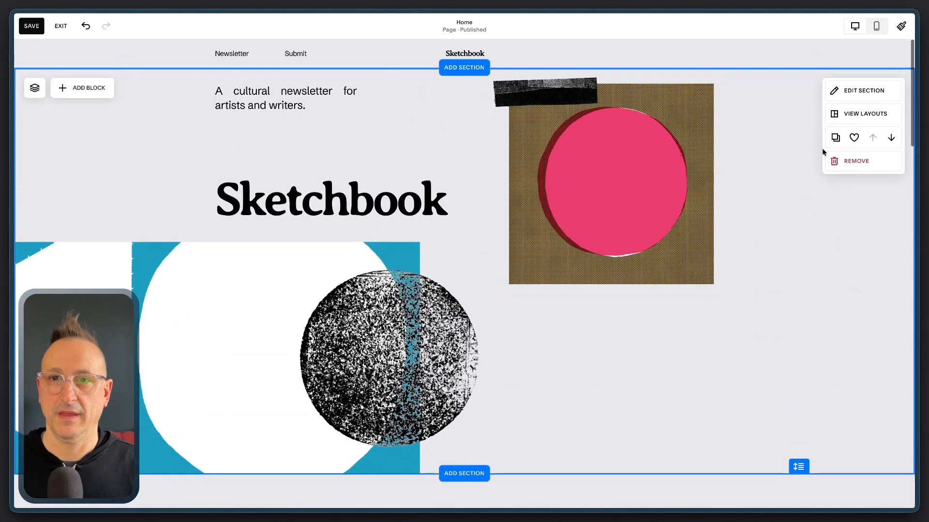
{"action": "left_click", "coordinate": [835, 138]}
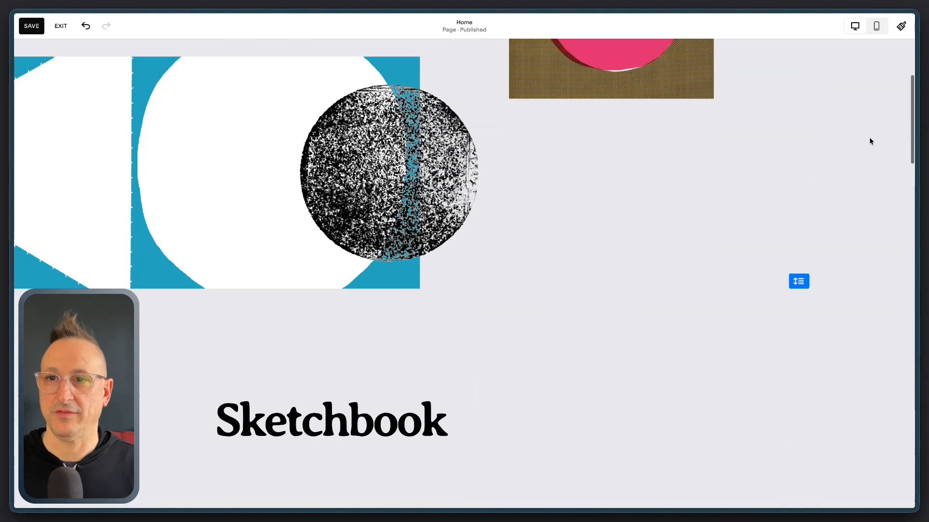
Move the copied Sketchbook hero section down the page, past Recent Posts, to below the newsletter sign-up section
{"action": "left_click", "coordinate": [893, 131]}
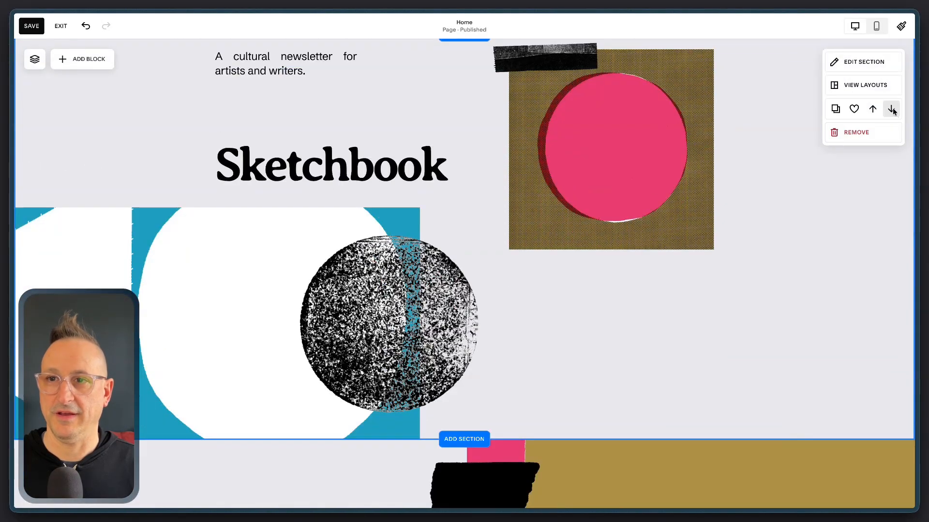
{"action": "left_click", "coordinate": [891, 108]}
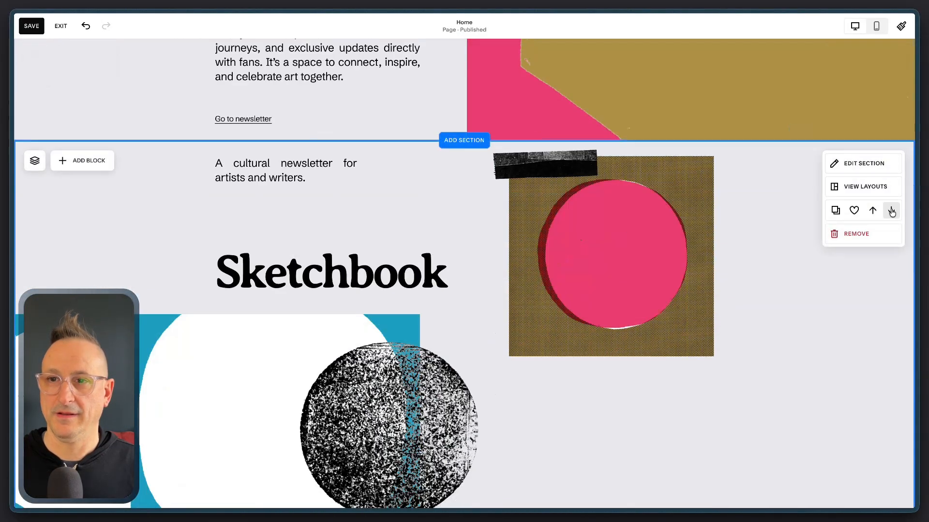
{"action": "left_click", "coordinate": [890, 212]}
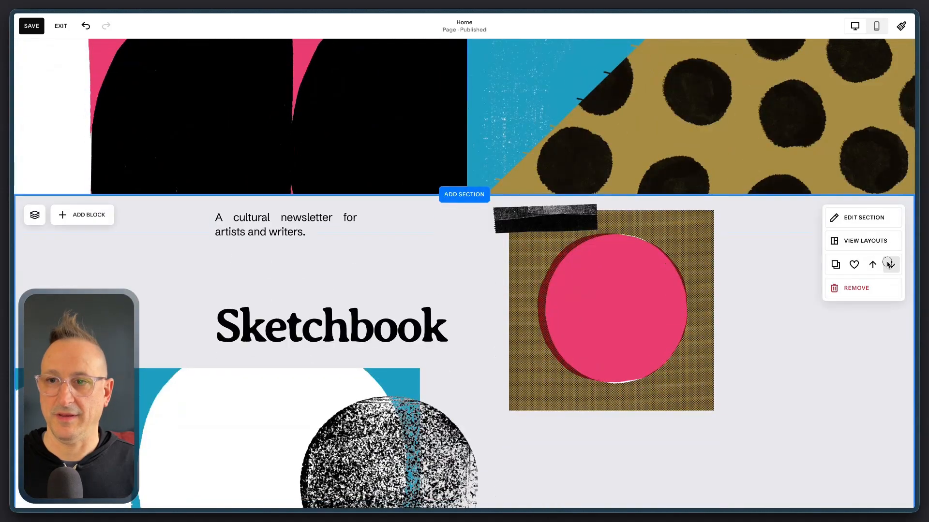
{"action": "left_click", "coordinate": [888, 263]}
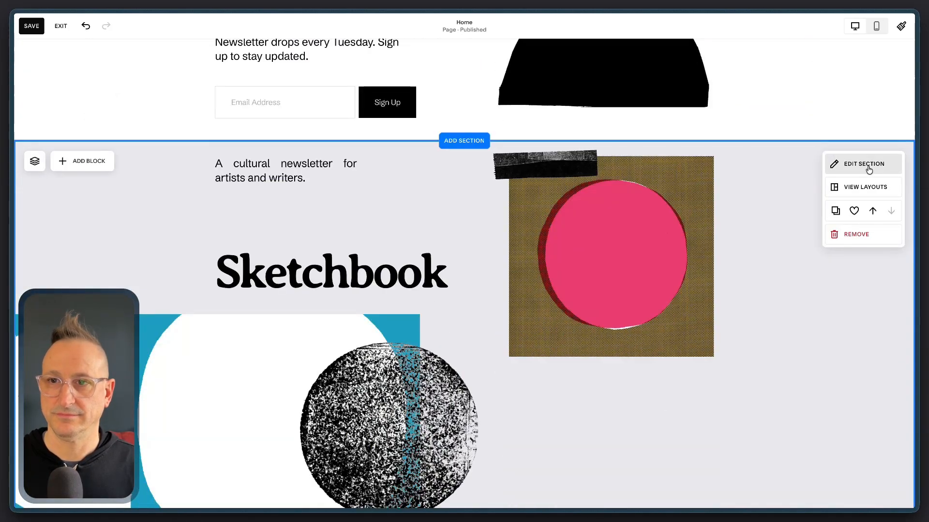
Apply the Darkest 2 color theme to the copied Sketchbook hero section
{"action": "left_click", "coordinate": [869, 168]}
{"action": "left_click", "coordinate": [852, 191]}
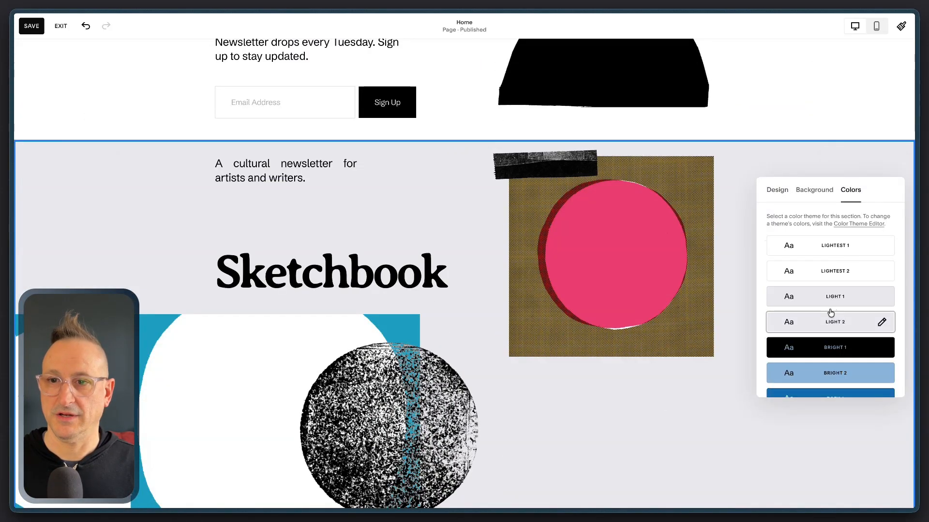
{"action": "scroll", "coordinate": [830, 313], "scroll_direction": "down", "scroll_amount": 3}
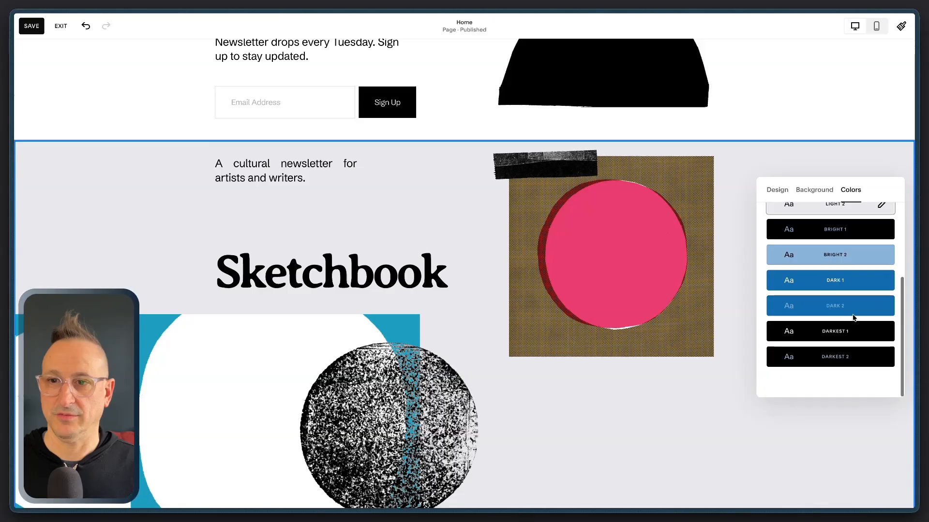
{"action": "left_click", "coordinate": [844, 358]}
{"action": "left_click", "coordinate": [705, 414]}
Open the site-wide color styles and examine which section color themes are used on the home page
{"action": "scroll", "coordinate": [773, 238], "scroll_direction": "up", "scroll_amount": 10}
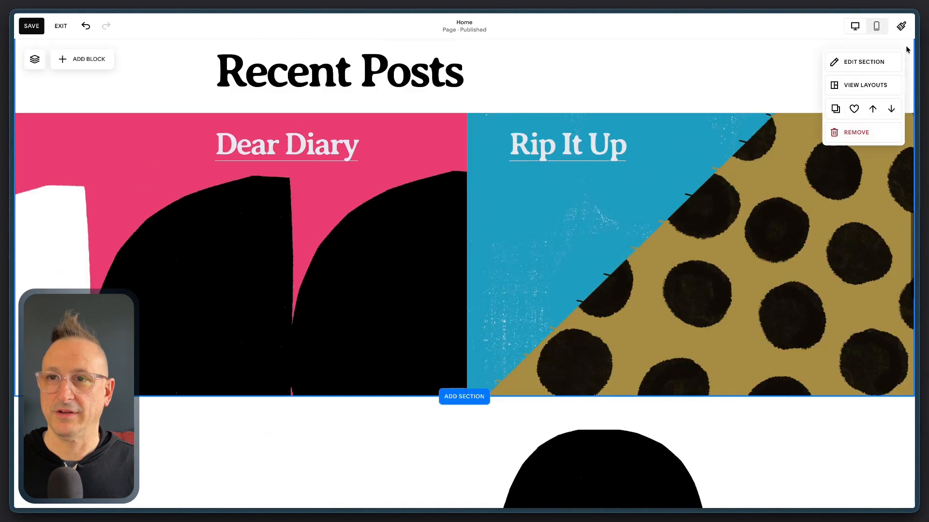
{"action": "left_click", "coordinate": [901, 26]}
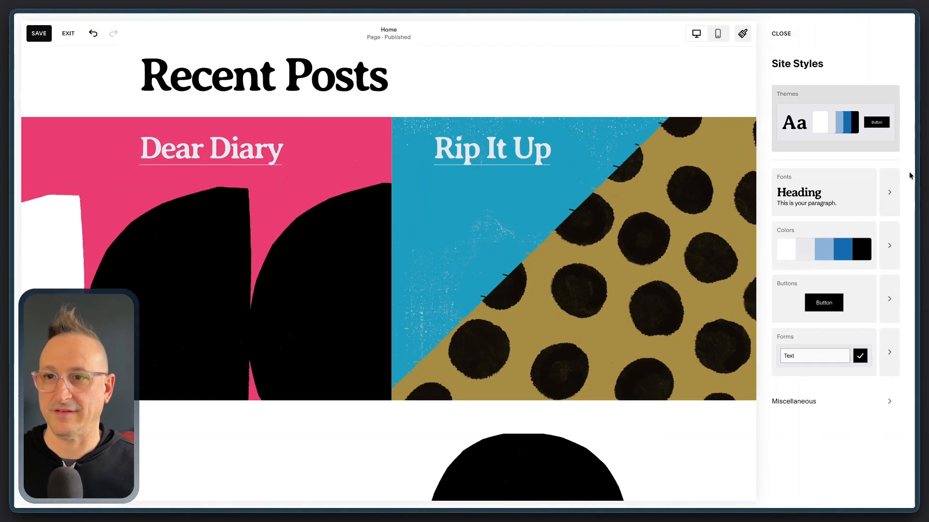
{"action": "left_click", "coordinate": [890, 246]}
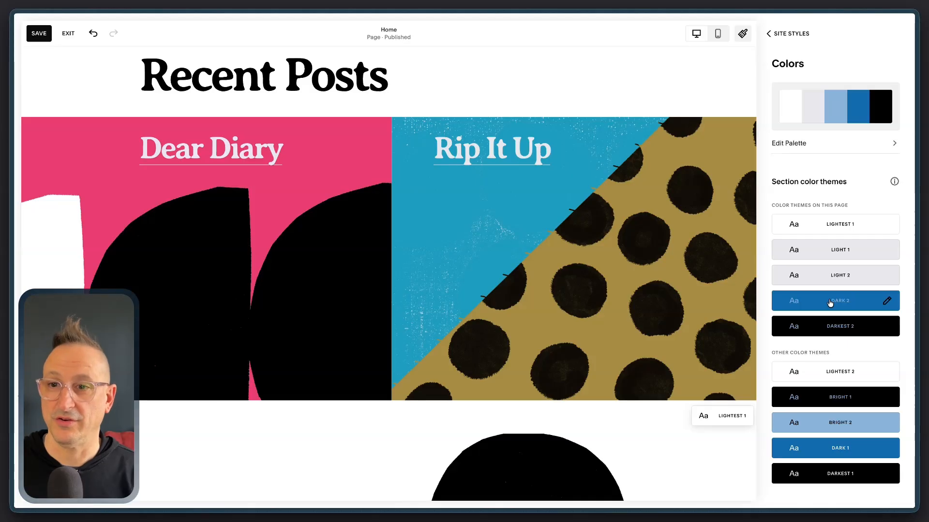
{"action": "scroll", "coordinate": [655, 349], "scroll_direction": "down", "scroll_amount": 12}
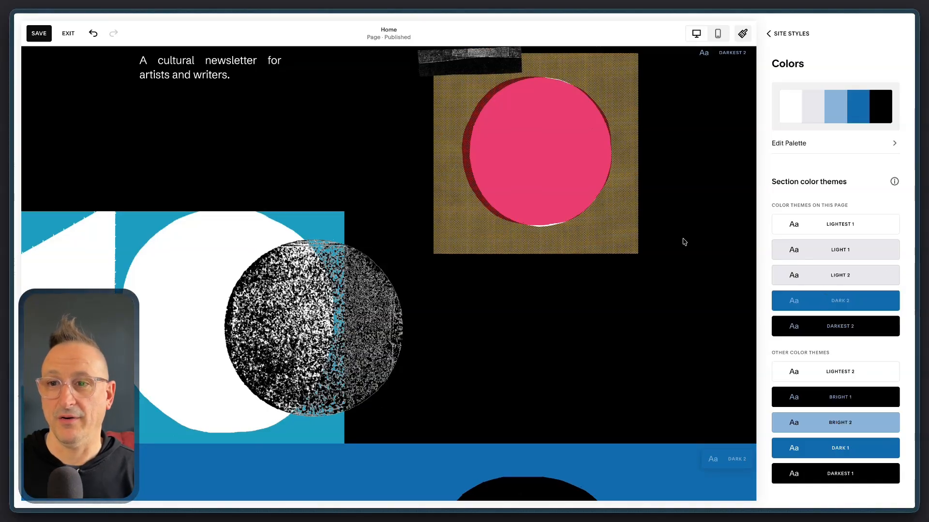
{"action": "scroll", "coordinate": [682, 242], "scroll_direction": "up", "scroll_amount": 12}
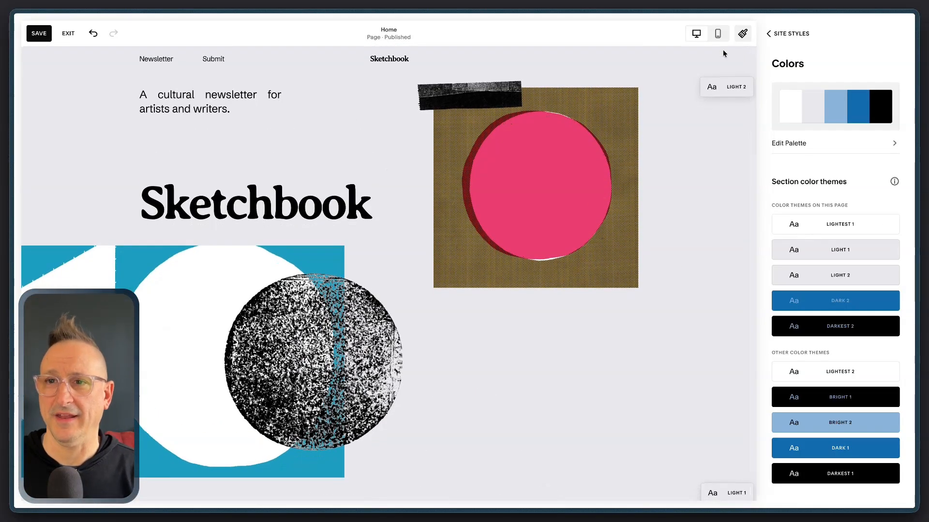
Open the site palette for editing and inspect its second, third and fourth colors
{"action": "left_click", "coordinate": [834, 144]}
{"action": "left_click", "coordinate": [834, 144]}
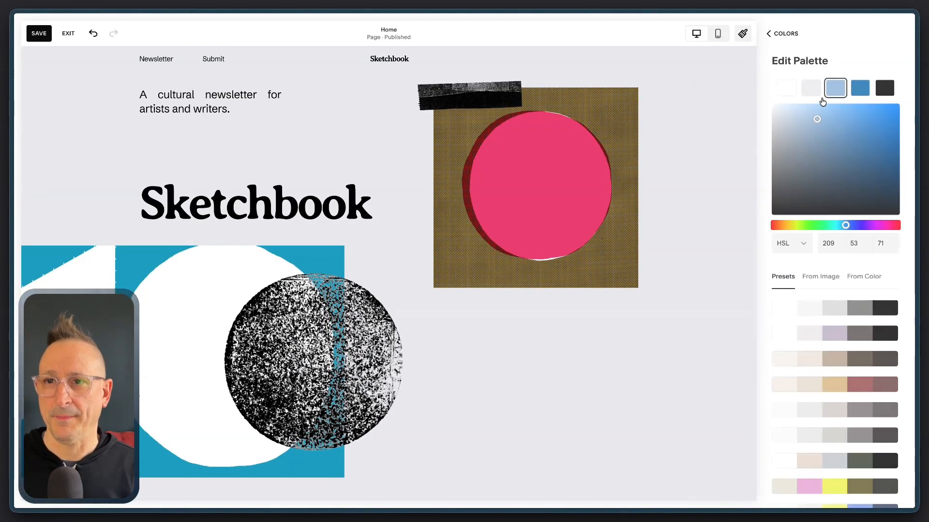
{"action": "left_click", "coordinate": [812, 89]}
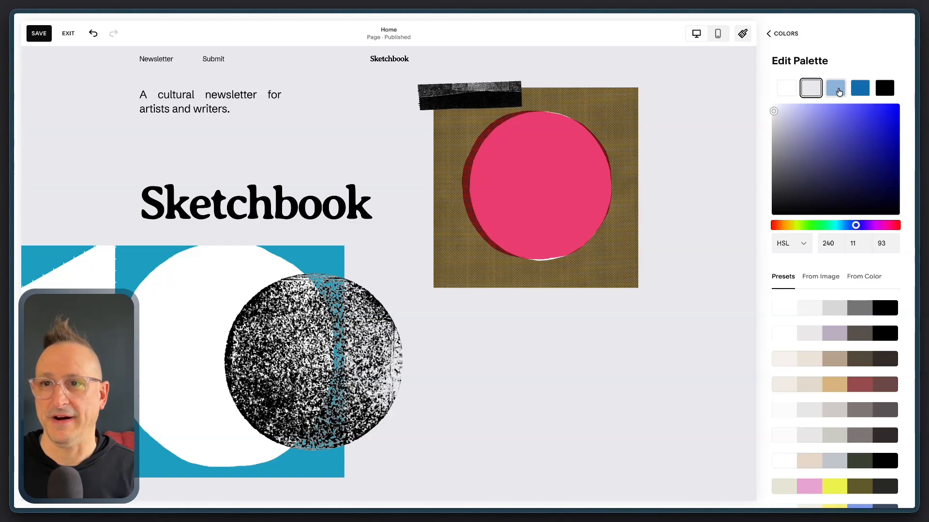
{"action": "left_click", "coordinate": [835, 88]}
{"action": "left_click", "coordinate": [861, 92]}
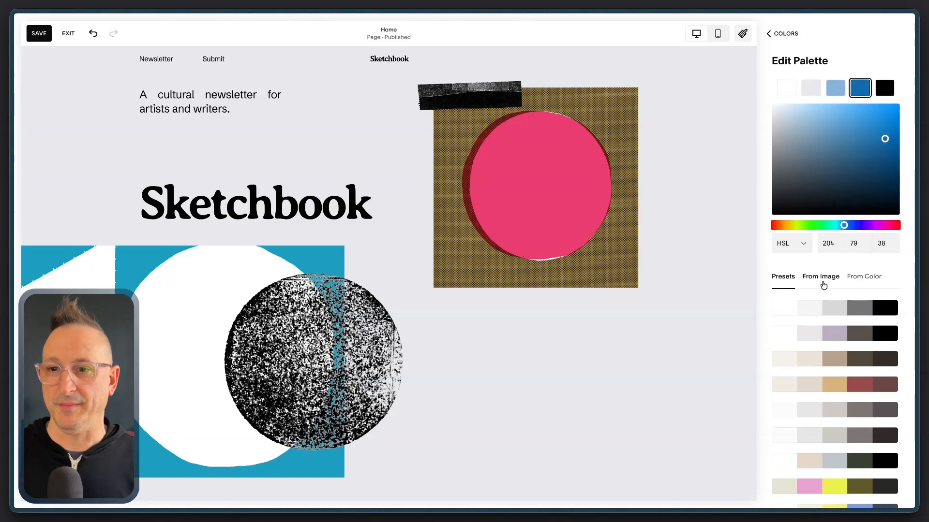
Try the tan-and-maroon and the beige-and-dark-green preset palettes, ending on tan and maroon
{"action": "scroll", "coordinate": [825, 284], "scroll_direction": "down", "scroll_amount": 3}
{"action": "scroll", "coordinate": [840, 259], "scroll_direction": "up", "scroll_amount": 3}
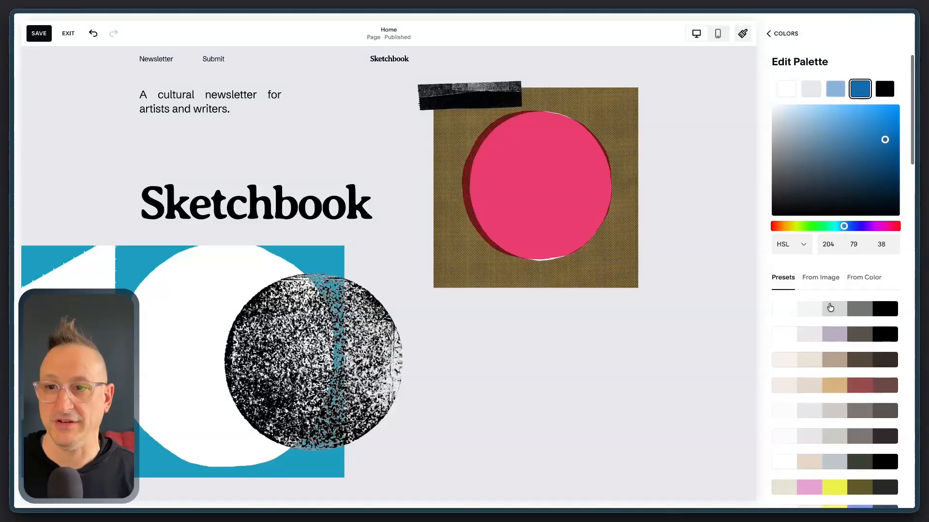
{"action": "scroll", "coordinate": [825, 388], "scroll_direction": "down", "scroll_amount": 1}
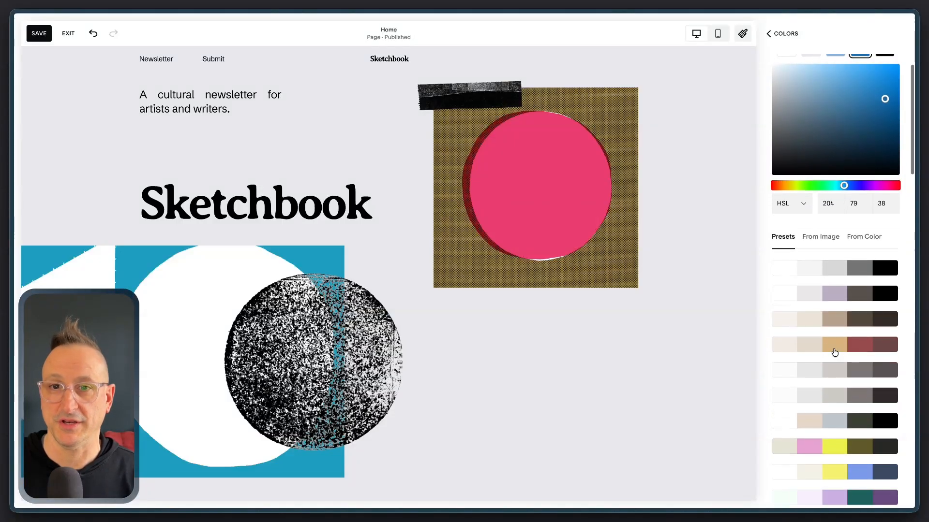
{"action": "left_click", "coordinate": [834, 353]}
{"action": "scroll", "coordinate": [833, 377], "scroll_direction": "down", "scroll_amount": 2}
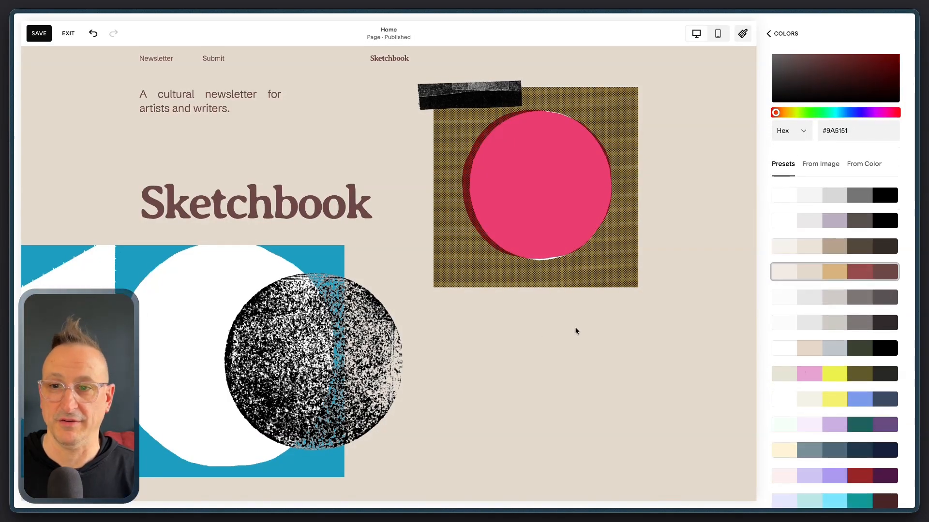
{"action": "scroll", "coordinate": [575, 330], "scroll_direction": "down", "scroll_amount": 4}
{"action": "left_click", "coordinate": [838, 349]}
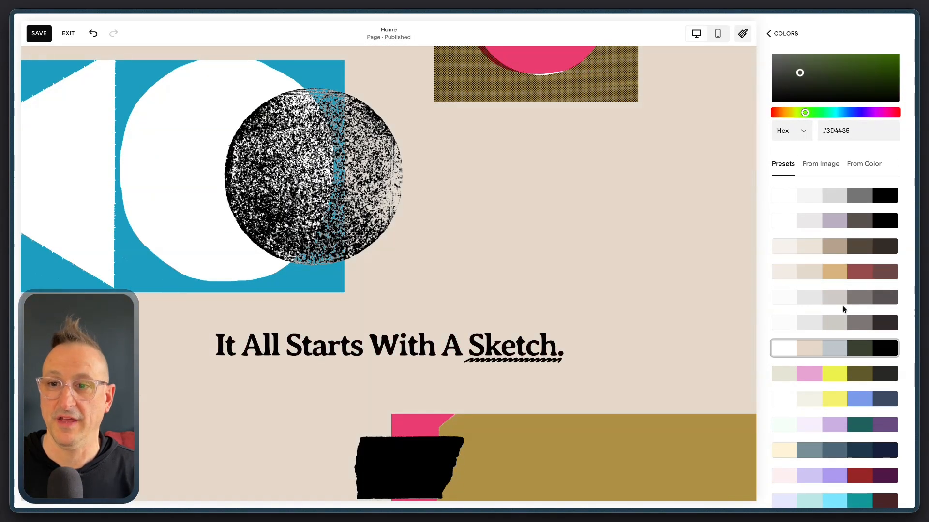
{"action": "left_click", "coordinate": [839, 272]}
Apply the preset palette of white, warm light gray, deep blue, orange and black near the end of the preset list
{"action": "scroll", "coordinate": [836, 285], "scroll_direction": "down", "scroll_amount": 5}
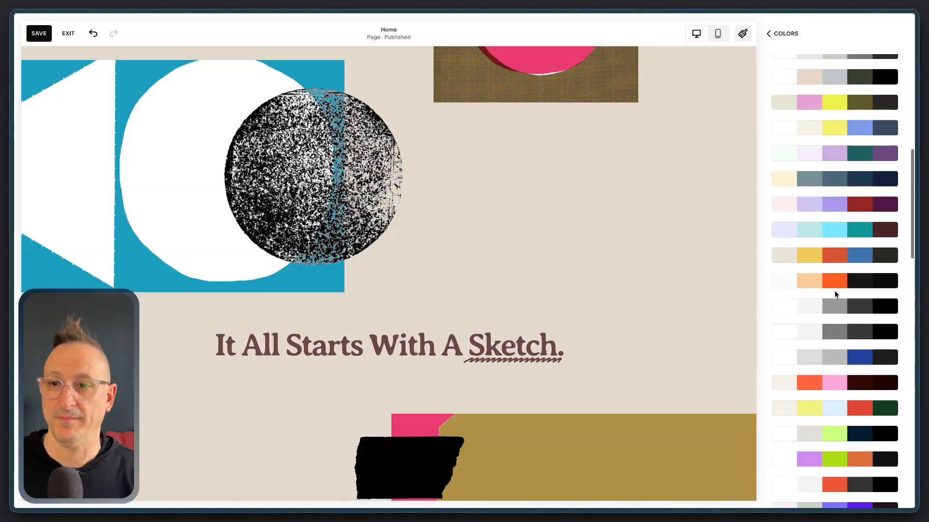
{"action": "scroll", "coordinate": [832, 319], "scroll_direction": "down", "scroll_amount": 3}
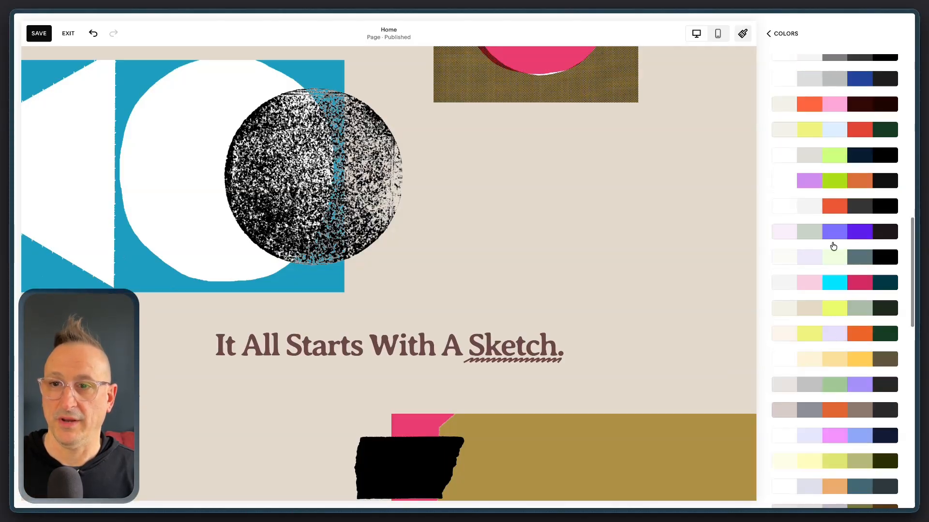
{"action": "scroll", "coordinate": [825, 351], "scroll_direction": "down", "scroll_amount": 3}
{"action": "scroll", "coordinate": [827, 355], "scroll_direction": "down", "scroll_amount": 10}
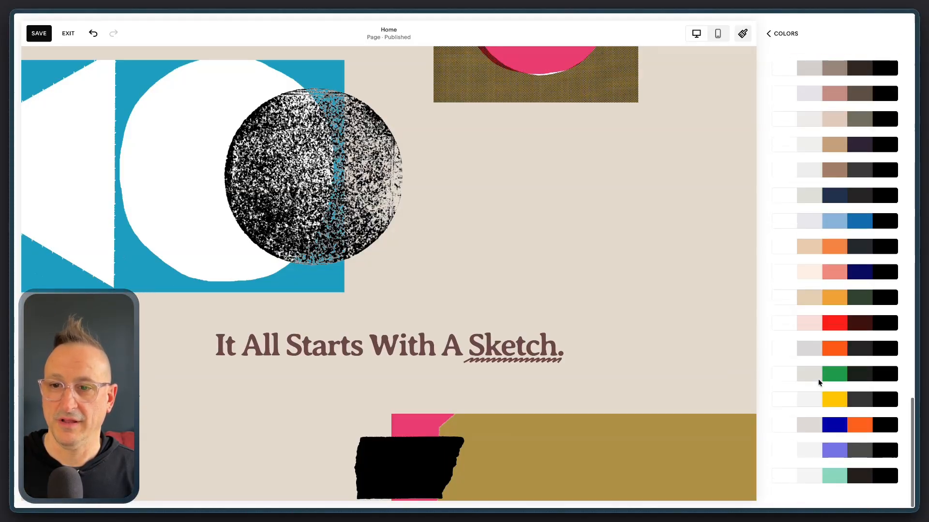
{"action": "left_click", "coordinate": [820, 447]}
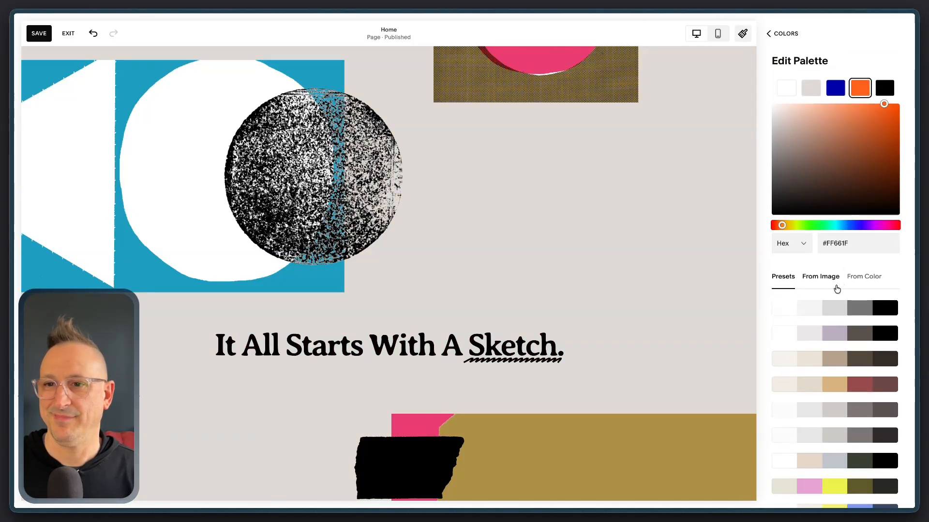
Review the section color themes generated from the preset palette and set the first palette color to #f5f5f5
{"action": "left_click", "coordinate": [786, 33]}
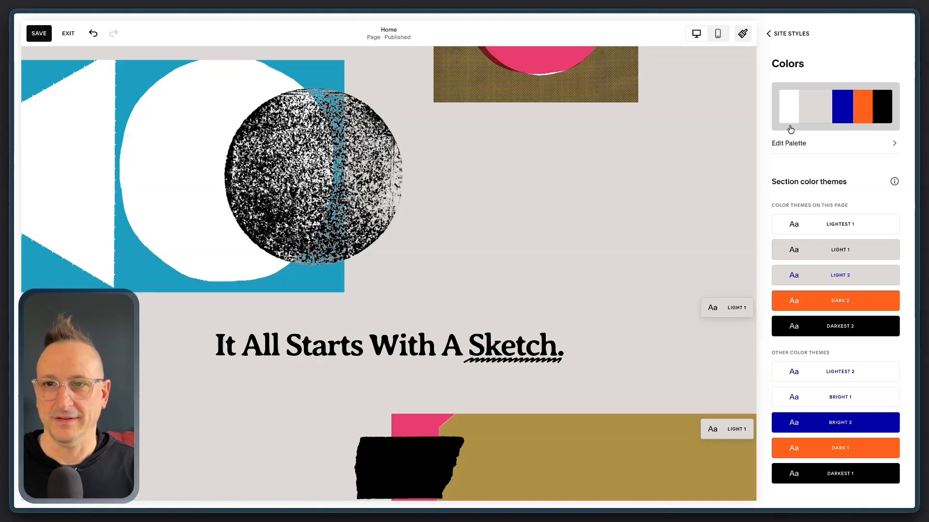
{"action": "left_click", "coordinate": [803, 144]}
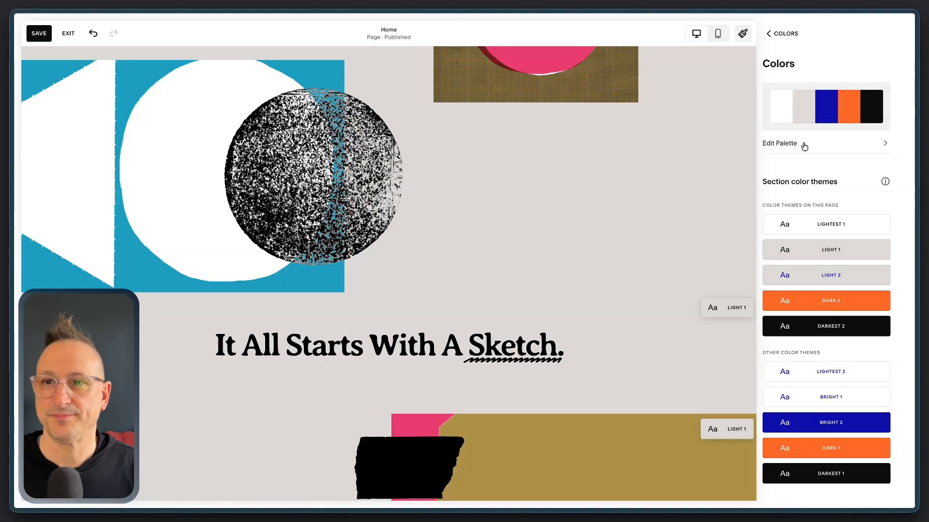
{"action": "left_click", "coordinate": [803, 145]}
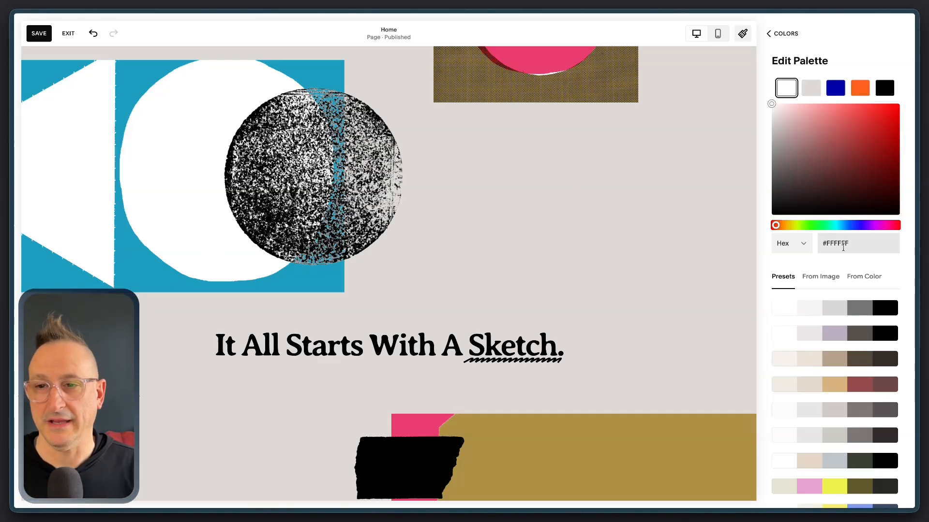
{"action": "double_click", "coordinate": [843, 247]}
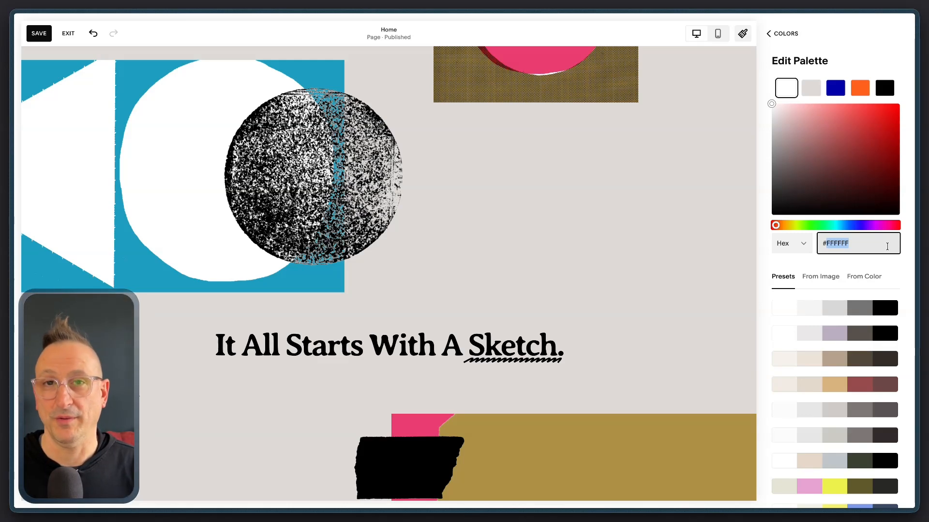
{"action": "type", "text": "f5f5f5"}
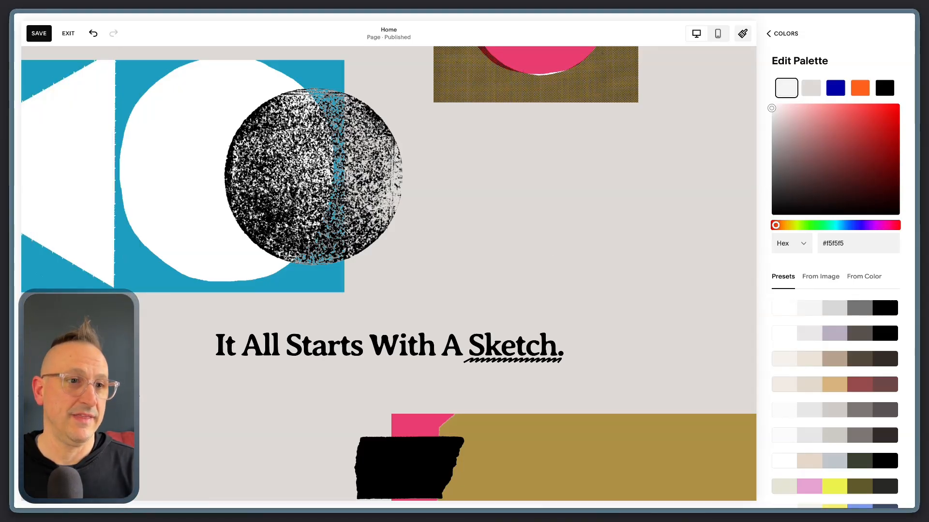
Set the second palette color to the purple #8c52ff and check it on the home page's hero section
{"action": "left_click", "coordinate": [811, 89]}
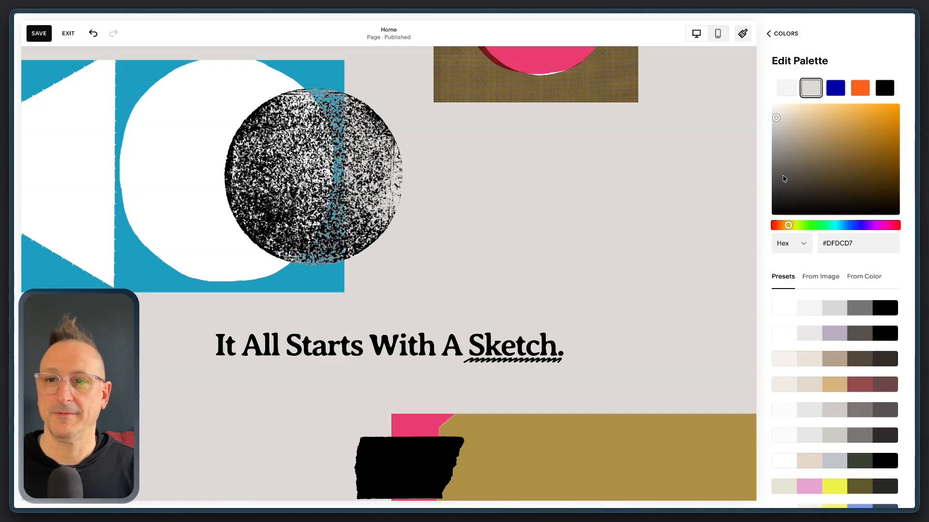
{"action": "double_click", "coordinate": [838, 243]}
{"action": "type", "text": "8c52ff"}
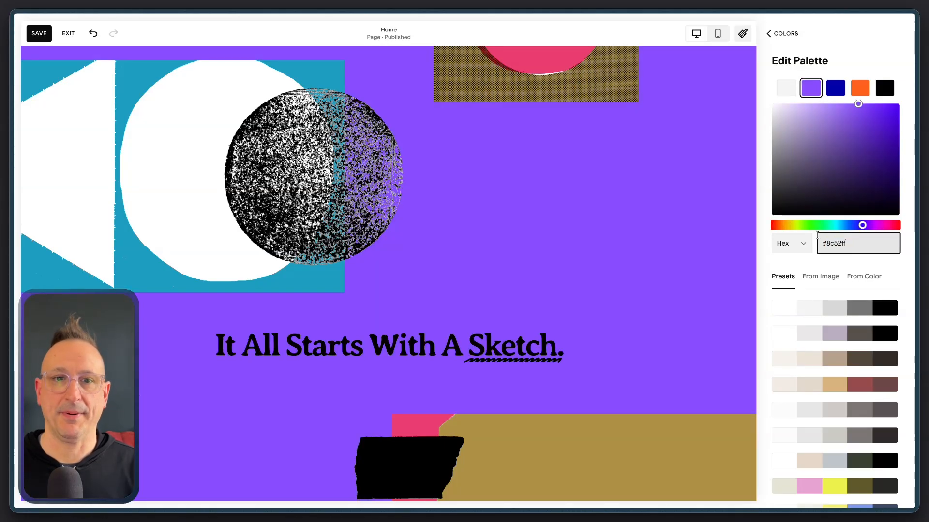
{"action": "scroll", "coordinate": [612, 203], "scroll_direction": "up", "scroll_amount": 5}
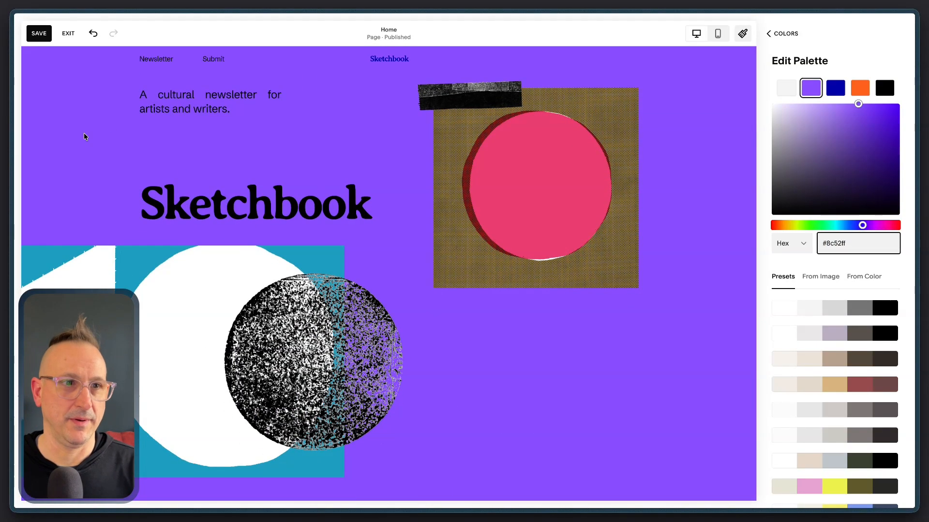
Set the first palette color to white, #ffffff
{"action": "key", "text": "super+Tab"}
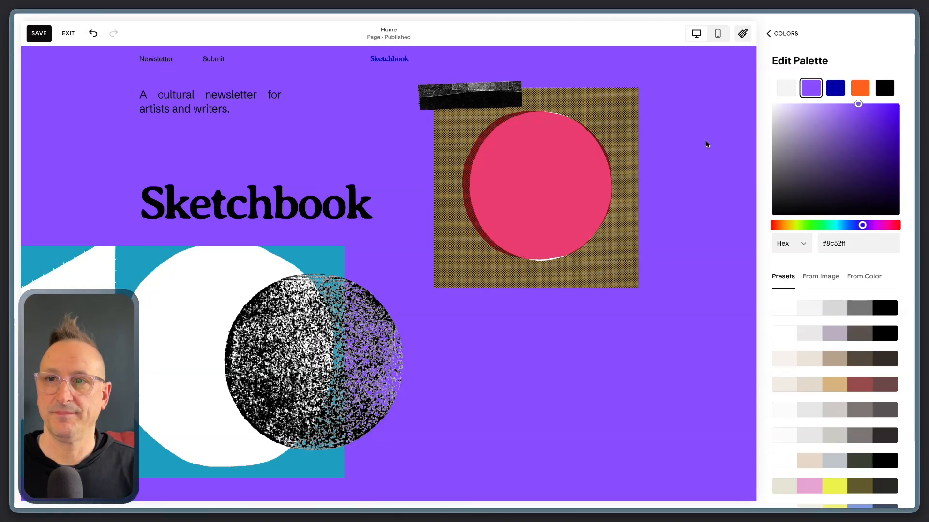
{"action": "left_click", "coordinate": [785, 91]}
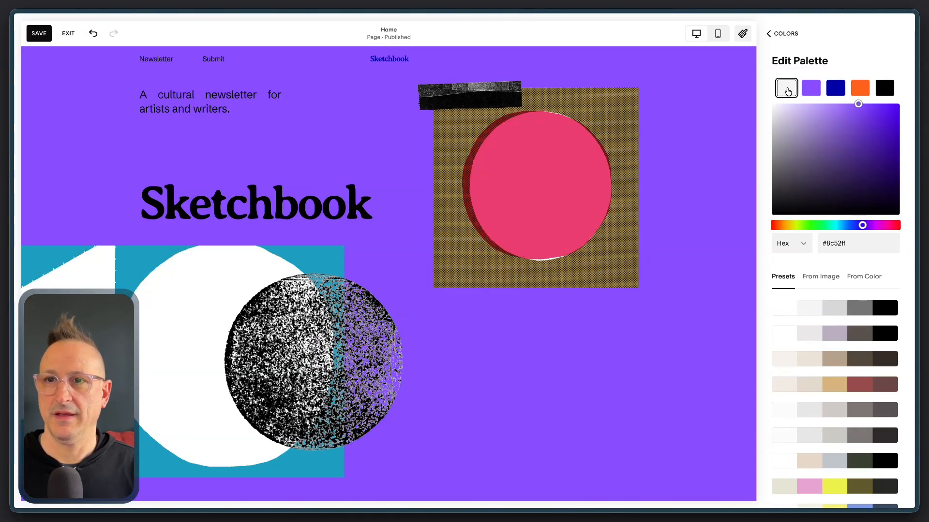
{"action": "left_click", "coordinate": [840, 243]}
{"action": "type", "text": "#ffffff"}
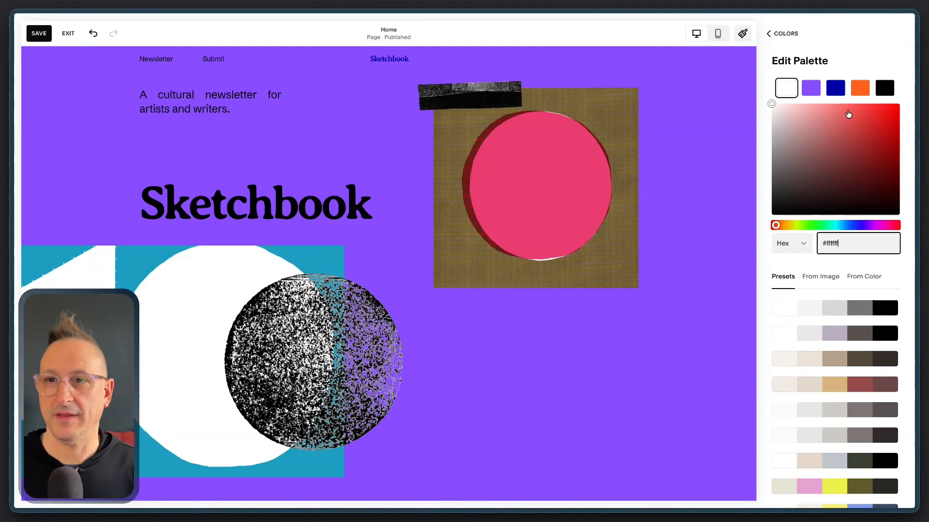
Set the fourth palette color to a dark gray and the third palette color to the purple #8c52ff
{"action": "left_click", "coordinate": [858, 91]}
{"action": "left_click", "coordinate": [830, 243]}
{"action": "key", "text": "ctrl+v"}
{"action": "left_click", "coordinate": [835, 88]}
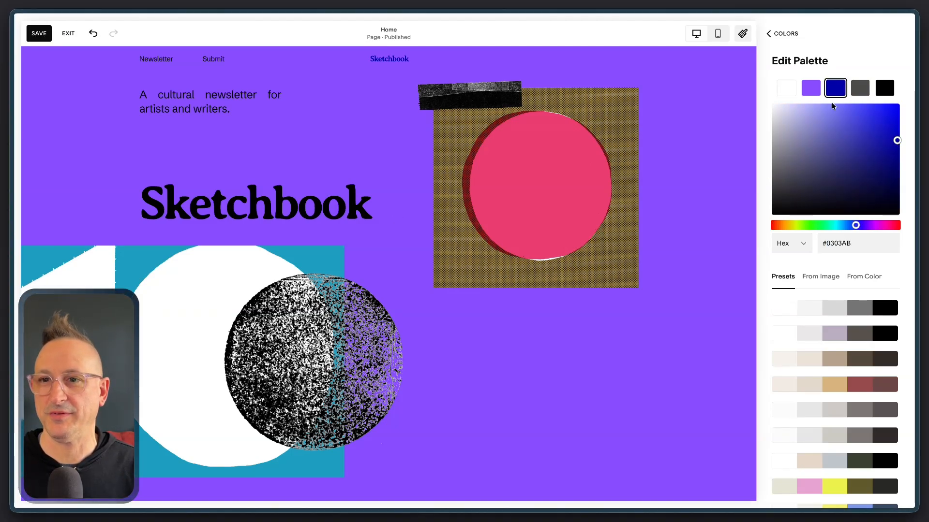
{"action": "left_click", "coordinate": [843, 243]}
{"action": "type", "text": "#8c52ff"}
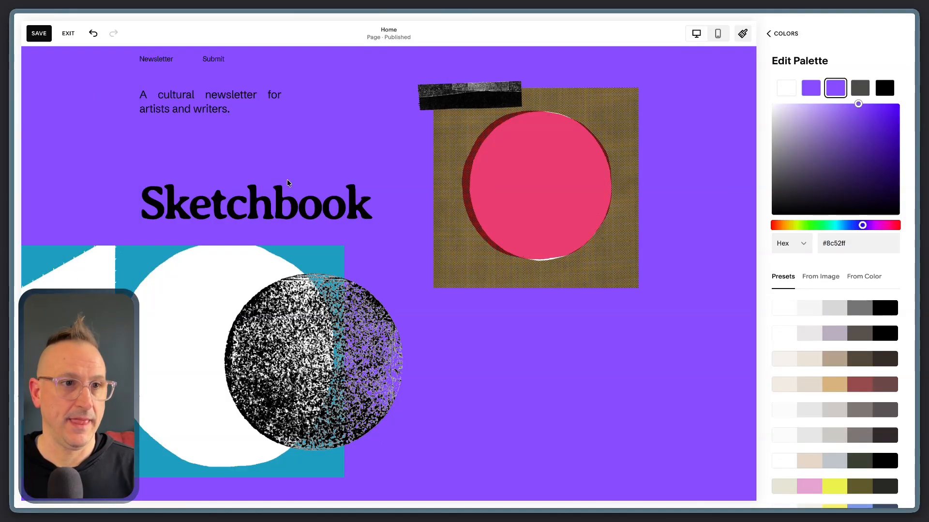
Set the second palette color to the light gray #f5f5f5
{"action": "left_click", "coordinate": [810, 88]}
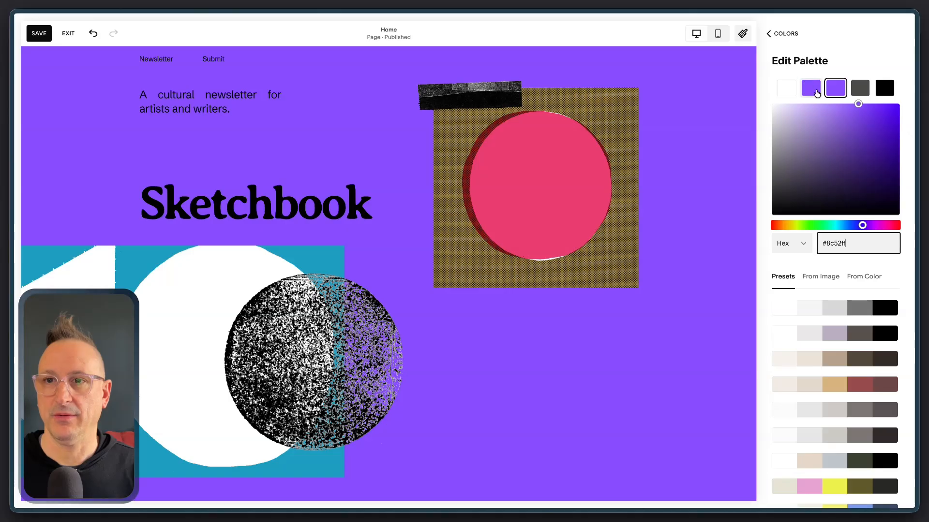
{"action": "left_click", "coordinate": [845, 245]}
{"action": "key", "text": "ctrl+a"}
{"action": "type", "text": "#f5f5f5"}
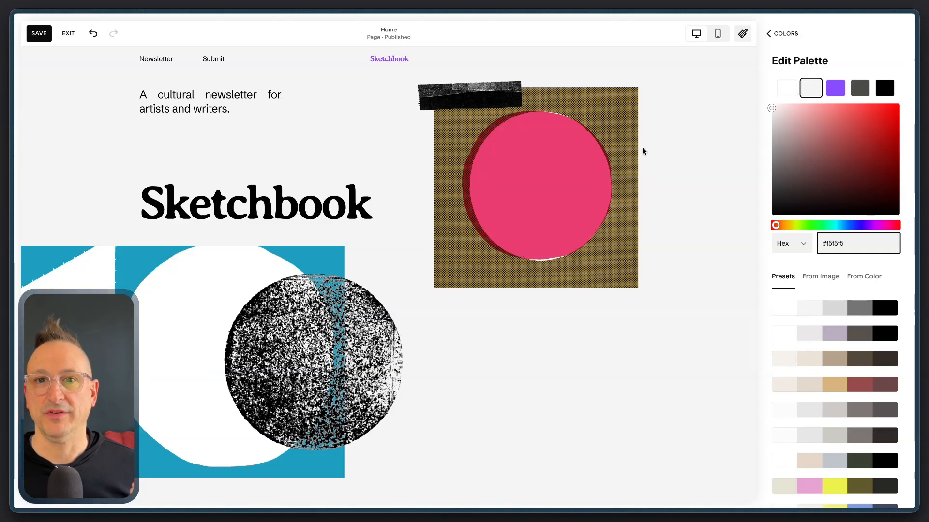
Examine how the custom palette colors the home page sections and the section color themes
{"action": "left_click", "coordinate": [834, 92]}
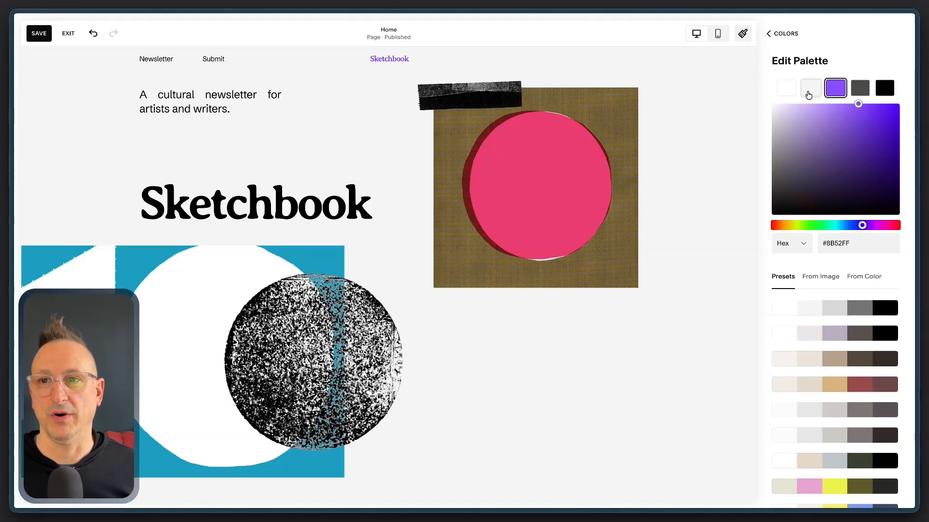
{"action": "scroll", "coordinate": [633, 254], "scroll_direction": "down", "scroll_amount": 20}
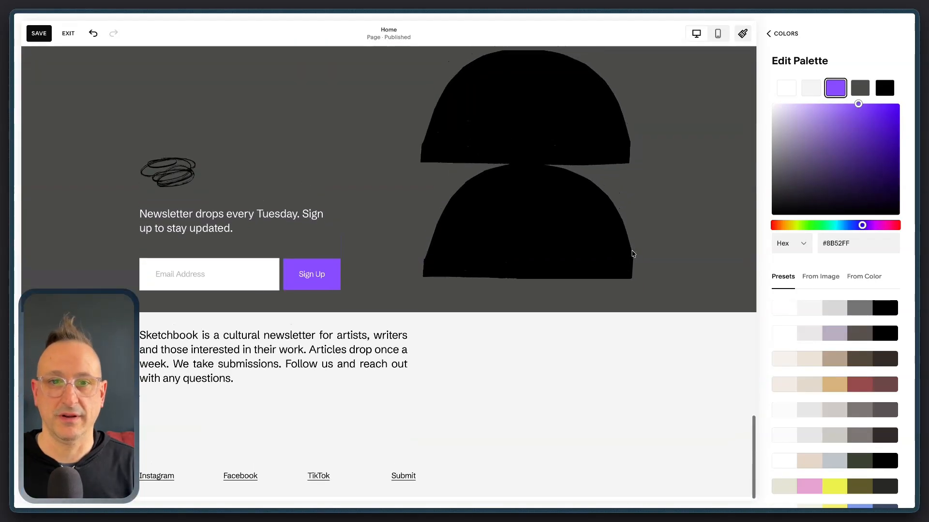
{"action": "scroll", "coordinate": [633, 254], "scroll_direction": "up", "scroll_amount": 10}
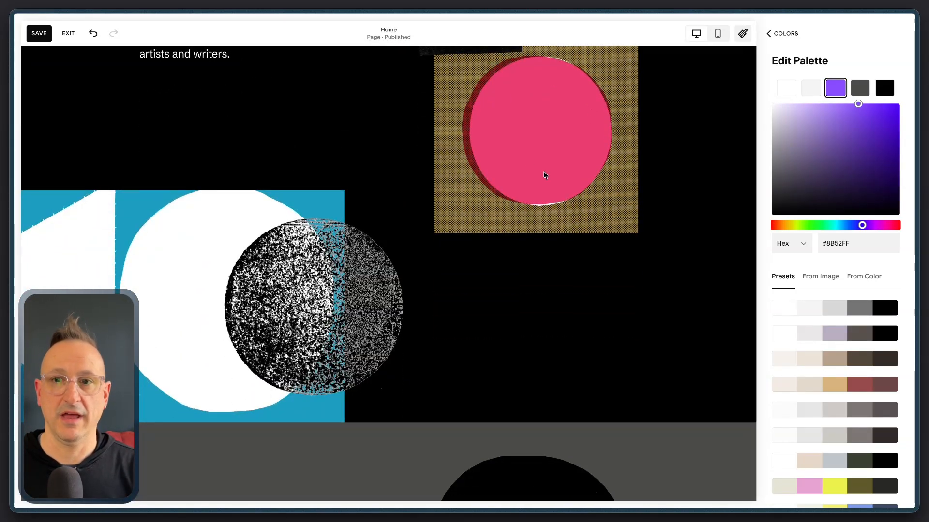
{"action": "left_click", "coordinate": [783, 33]}
{"action": "scroll", "coordinate": [694, 262], "scroll_direction": "down", "scroll_amount": 8}
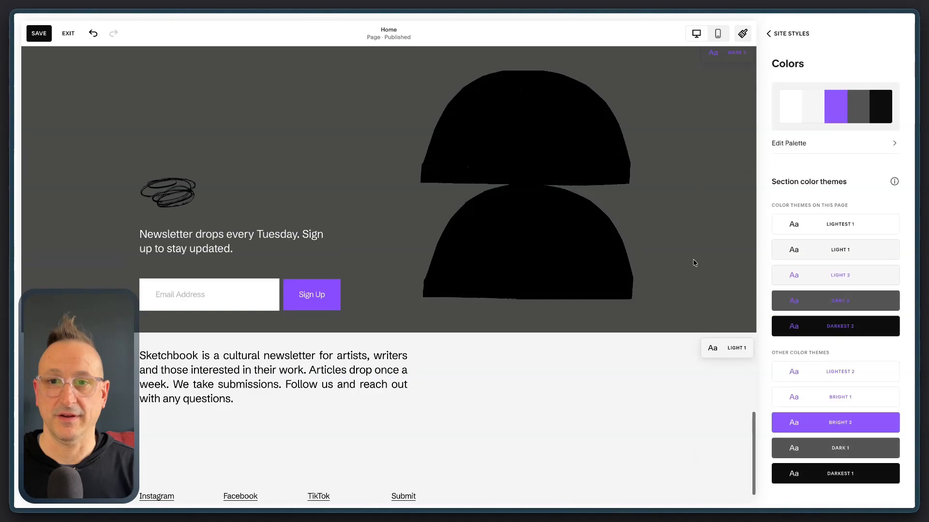
Apply the Bright 2 color theme to the newsletter sign-up section of the home page
{"action": "scroll", "coordinate": [672, 126], "scroll_direction": "up", "scroll_amount": 2}
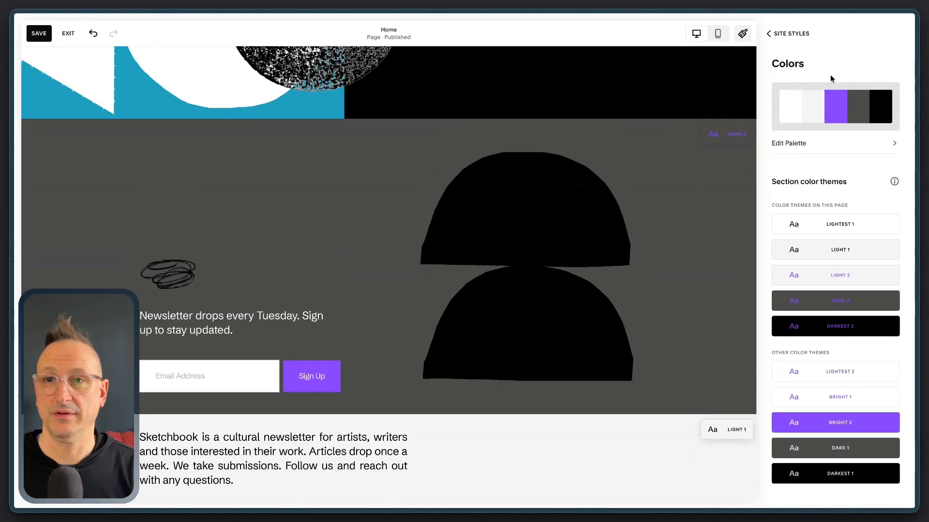
{"action": "left_click", "coordinate": [777, 34]}
{"action": "left_click", "coordinate": [780, 34]}
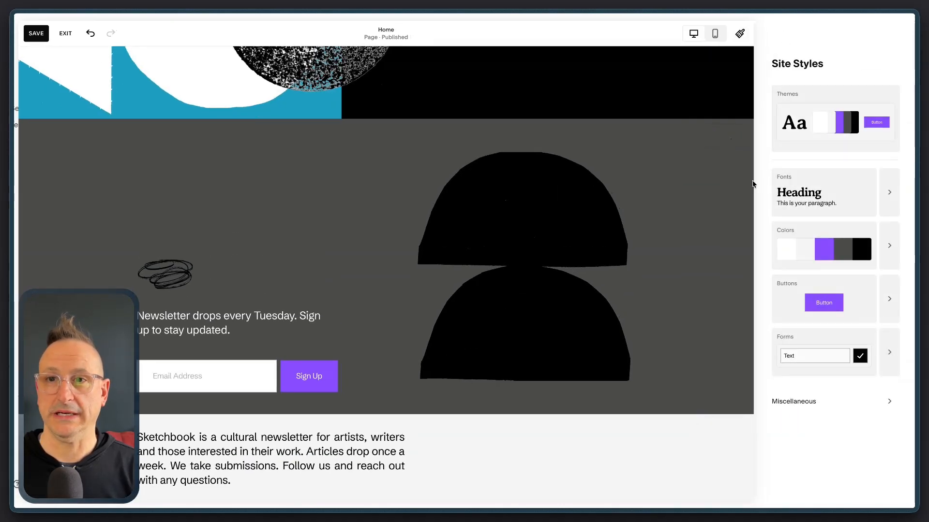
{"action": "left_click", "coordinate": [820, 138]}
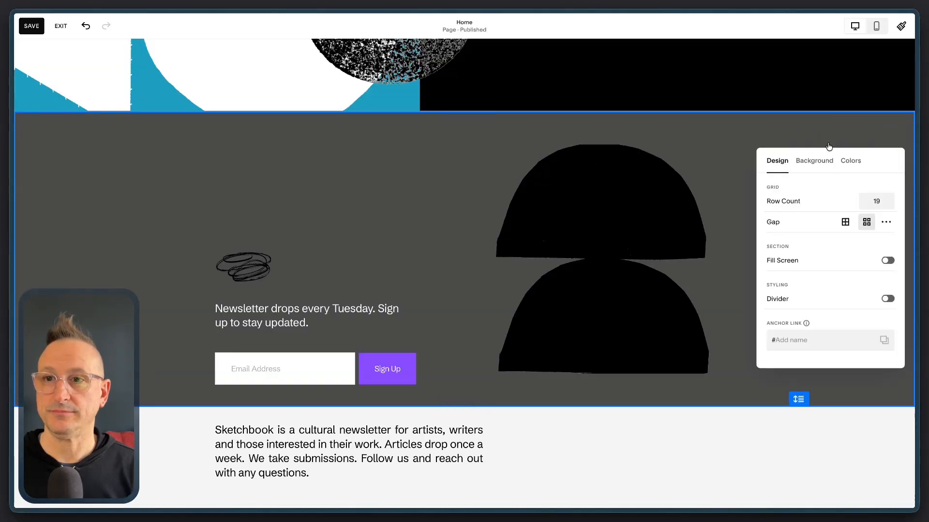
{"action": "left_click", "coordinate": [850, 160]}
{"action": "scroll", "coordinate": [831, 255], "scroll_direction": "down", "scroll_amount": 2}
{"action": "left_click", "coordinate": [821, 295]}
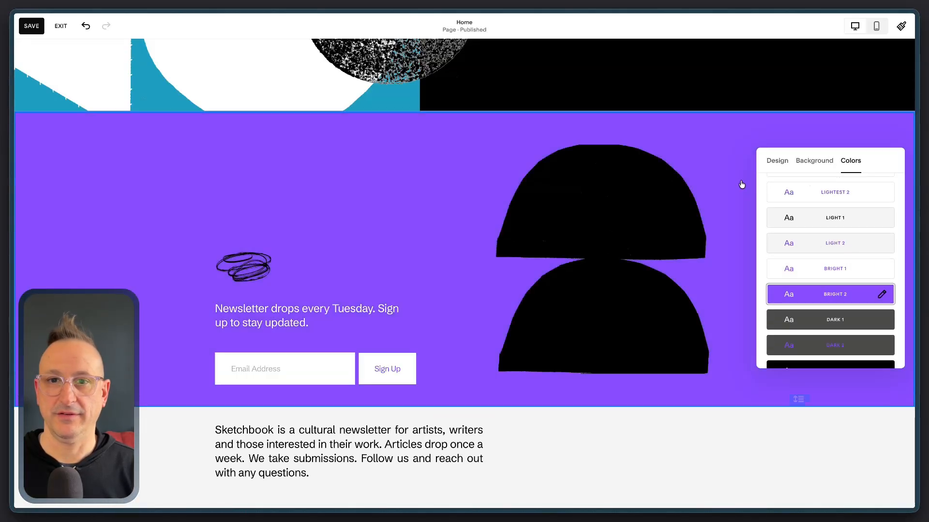
{"action": "left_click", "coordinate": [750, 144]}
In the sitewide color settings, set the Lightest 2 theme's extra-large heading color to the palette's dark gray
{"action": "scroll", "coordinate": [822, 121], "scroll_direction": "up", "scroll_amount": 5}
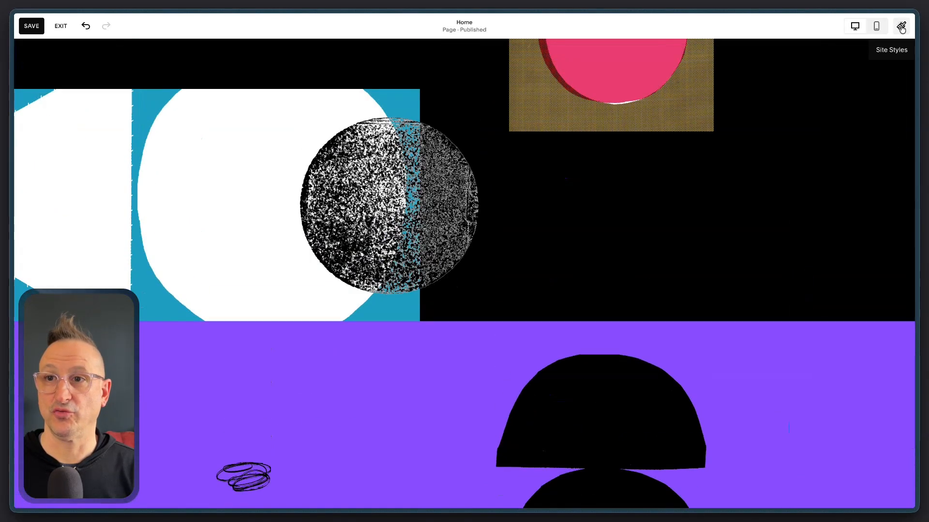
{"action": "left_click", "coordinate": [901, 26]}
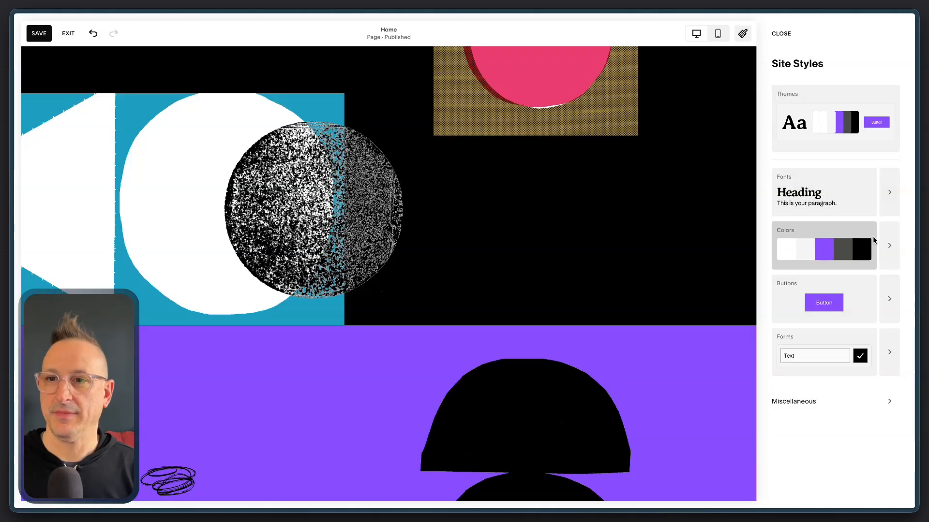
{"action": "left_click", "coordinate": [887, 242]}
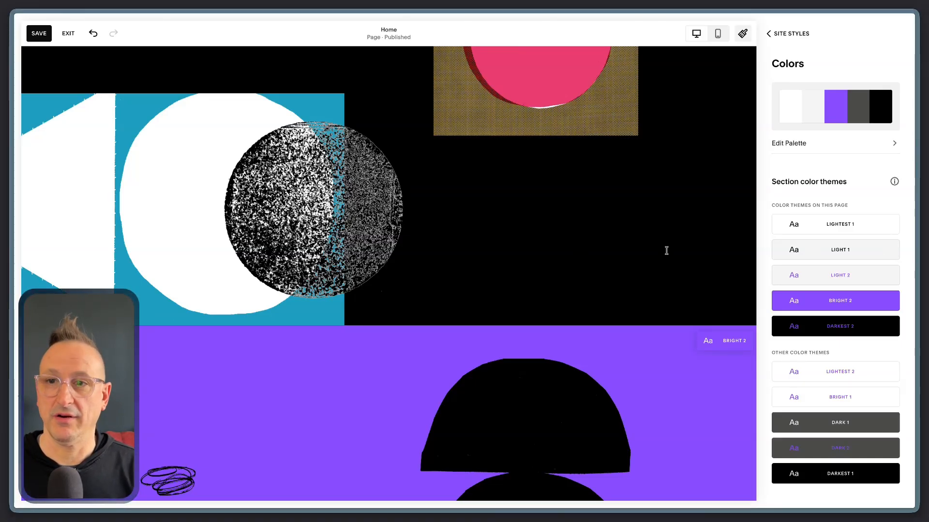
{"action": "mouse_move", "coordinate": [885, 250]}
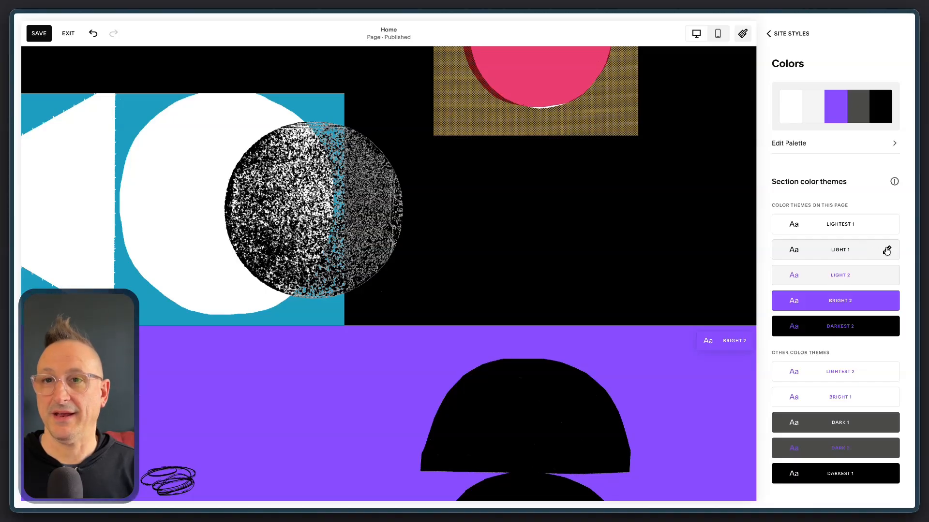
{"action": "mouse_move", "coordinate": [878, 225]}
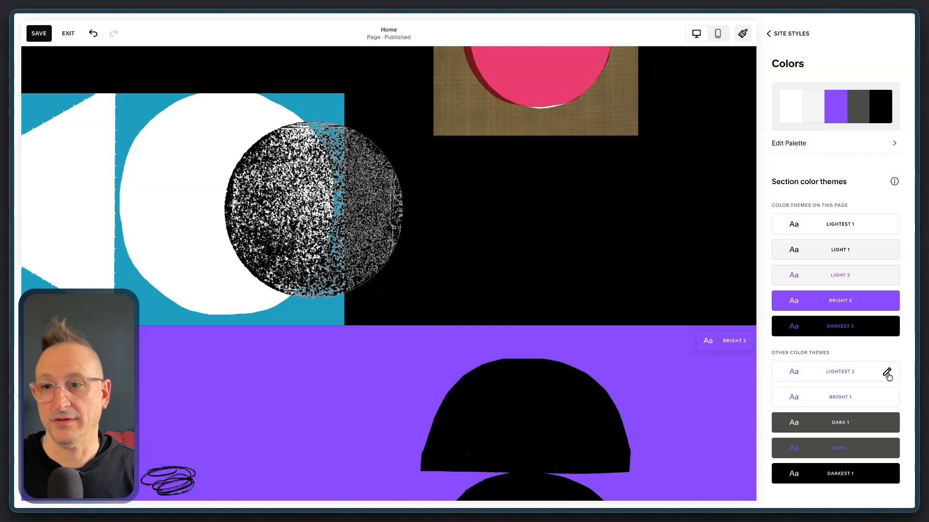
{"action": "left_click", "coordinate": [847, 373]}
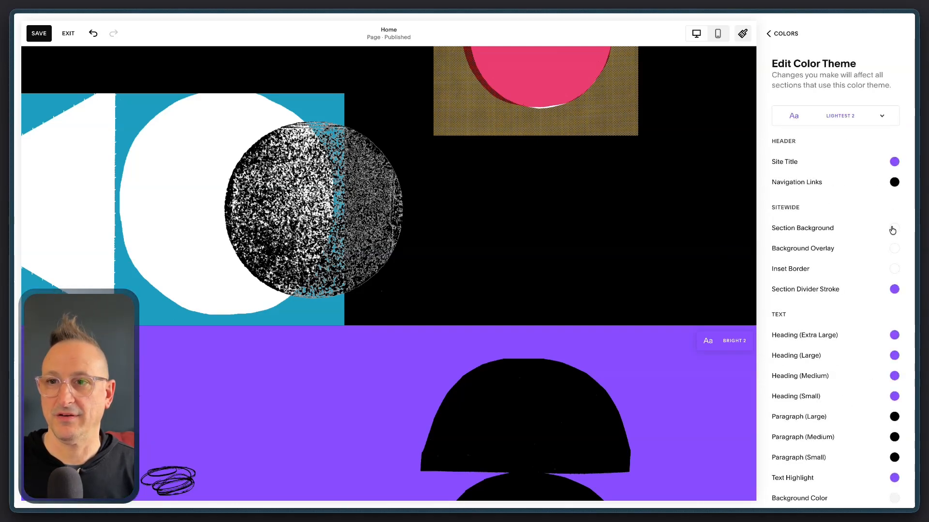
{"action": "left_click", "coordinate": [894, 334]}
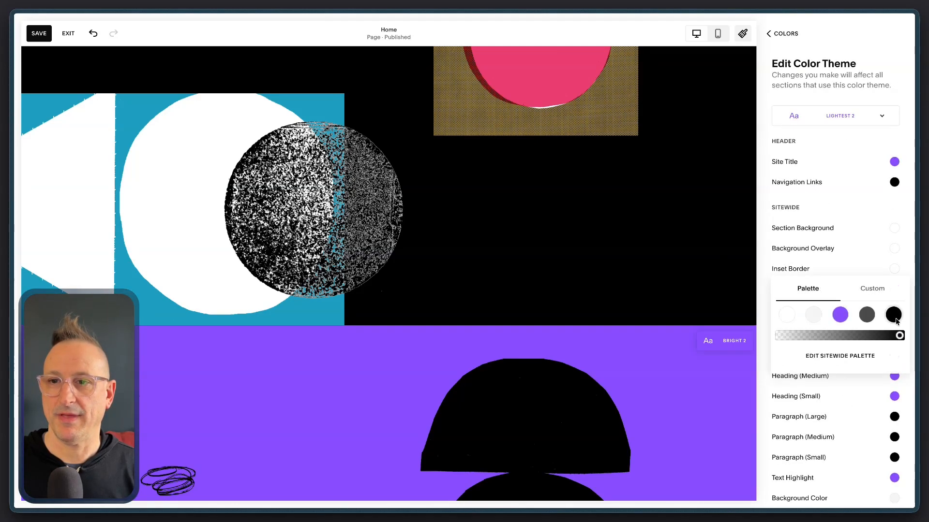
{"action": "left_click", "coordinate": [867, 314]}
{"action": "left_click", "coordinate": [790, 35]}
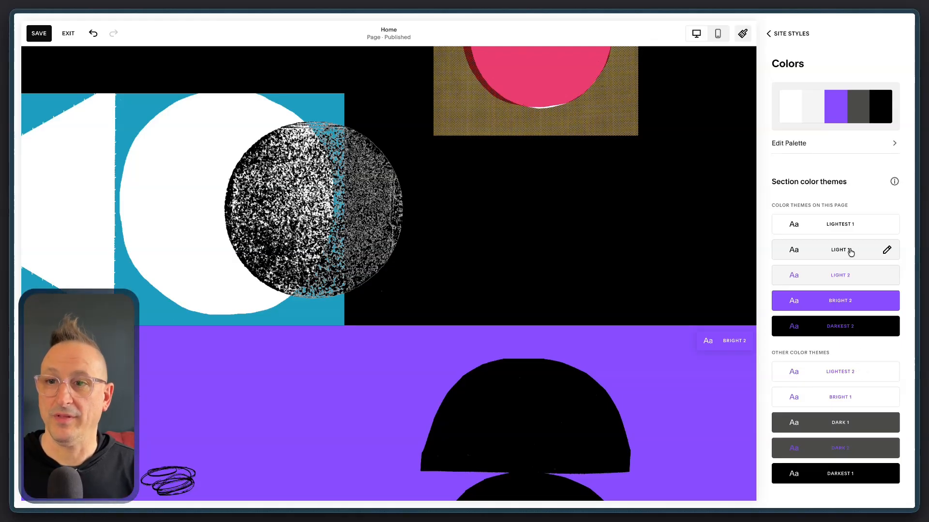
Set the Light 1 theme's section background to the custom color #d9d9d9
{"action": "left_click", "coordinate": [886, 250]}
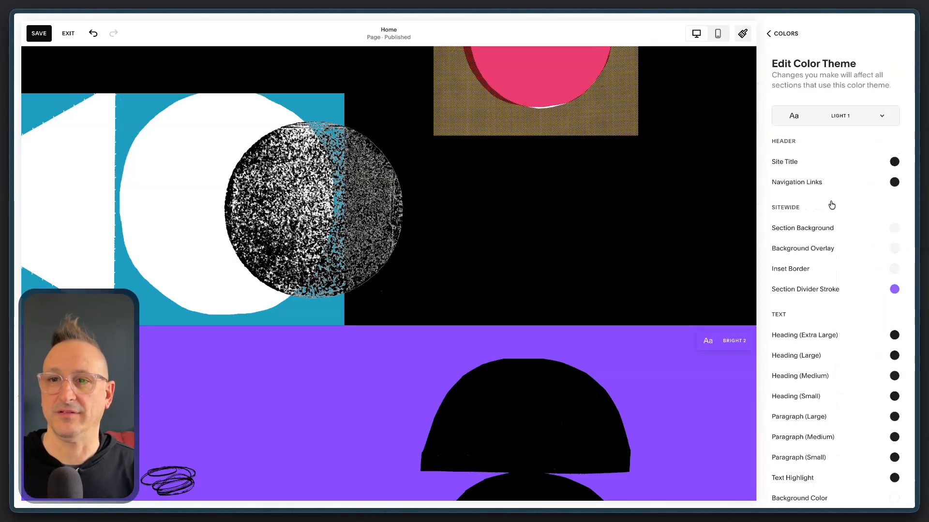
{"action": "left_click", "coordinate": [893, 235]}
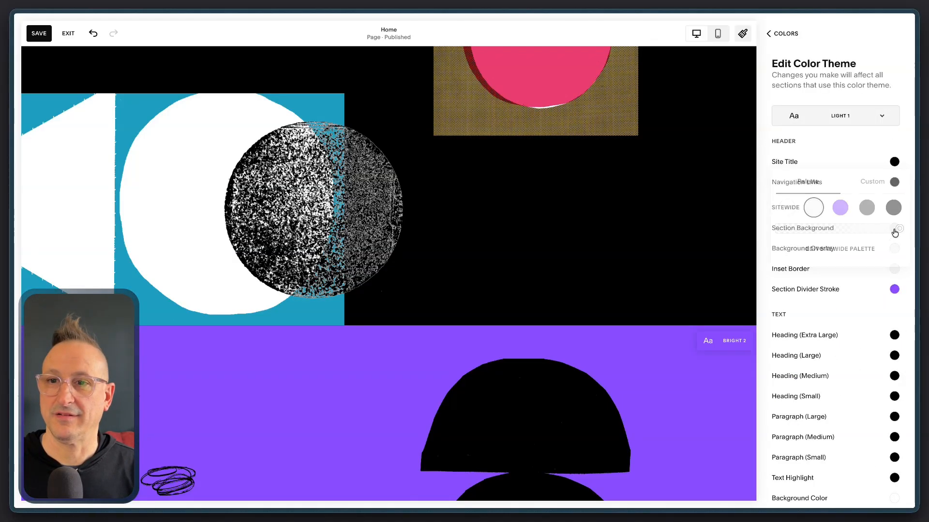
{"action": "left_click", "coordinate": [874, 185]}
{"action": "left_click", "coordinate": [848, 297]}
{"action": "double_click", "coordinate": [848, 296]}
{"action": "type", "text": "d9d9d9"}
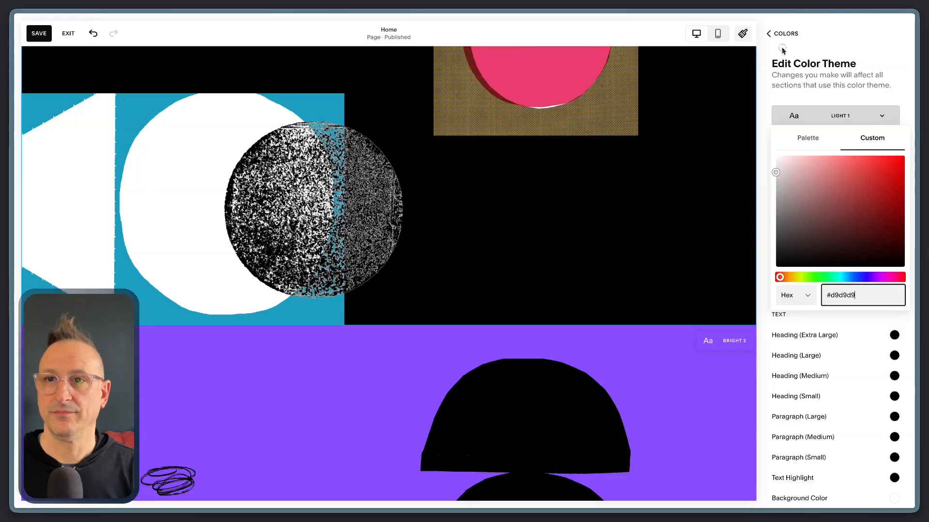
{"action": "left_click", "coordinate": [787, 34]}
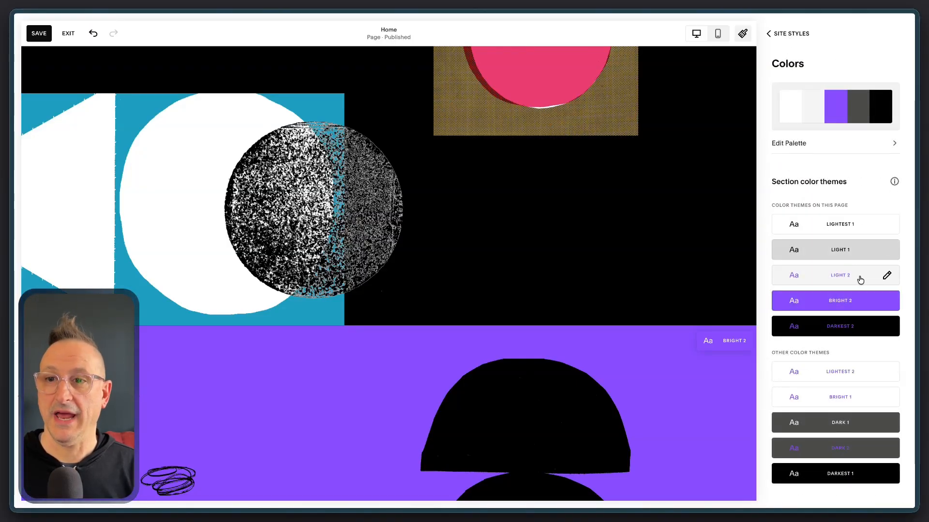
Set the Light 2 theme's section background to the custom yellow #ffde59
{"action": "left_click", "coordinate": [885, 276]}
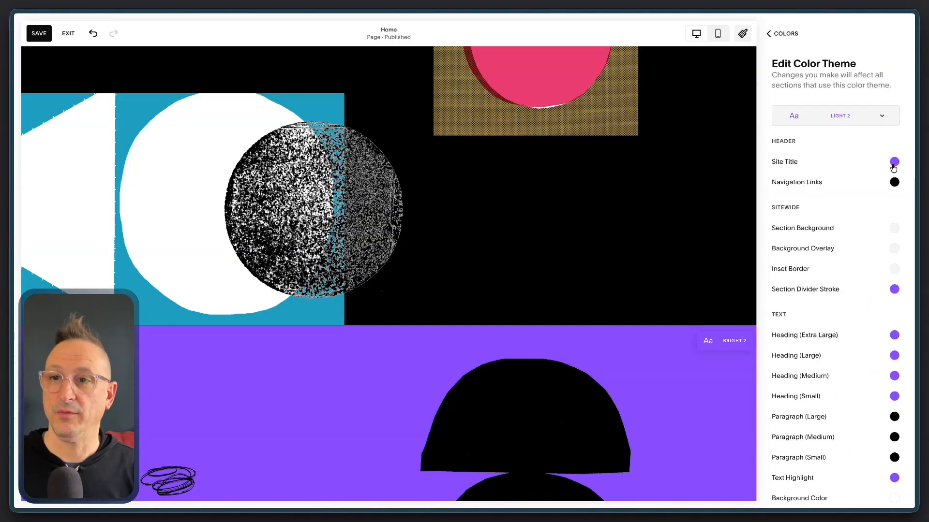
{"action": "left_click", "coordinate": [898, 231]}
{"action": "left_click", "coordinate": [873, 184]}
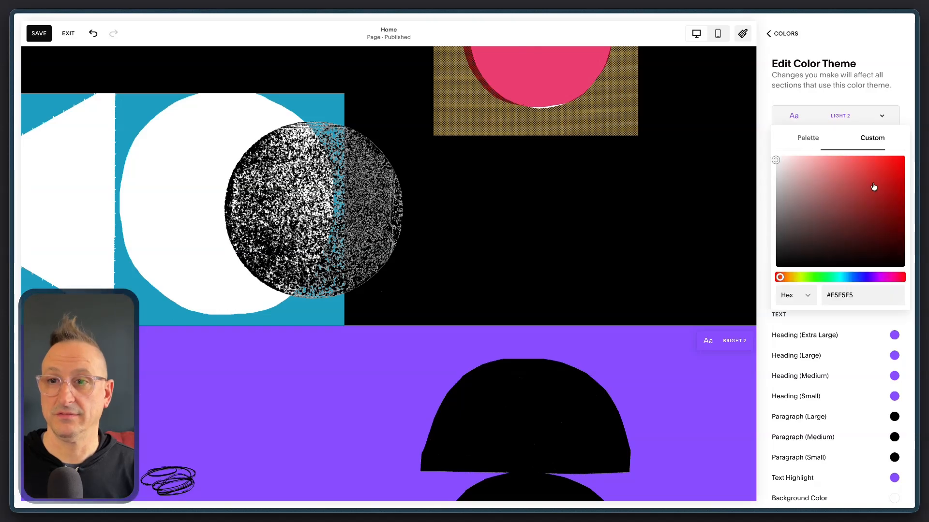
{"action": "double_click", "coordinate": [842, 293]}
{"action": "type", "text": "ffde59"}
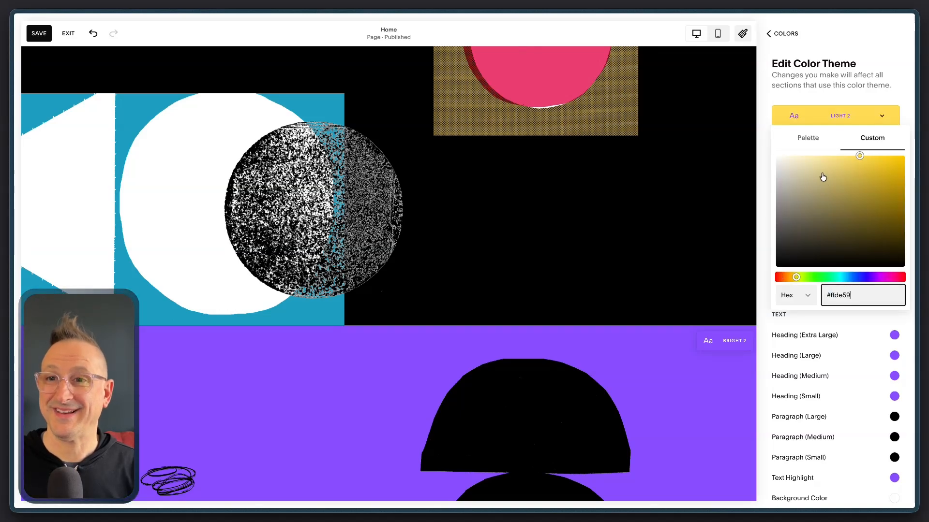
{"action": "left_click", "coordinate": [798, 48]}
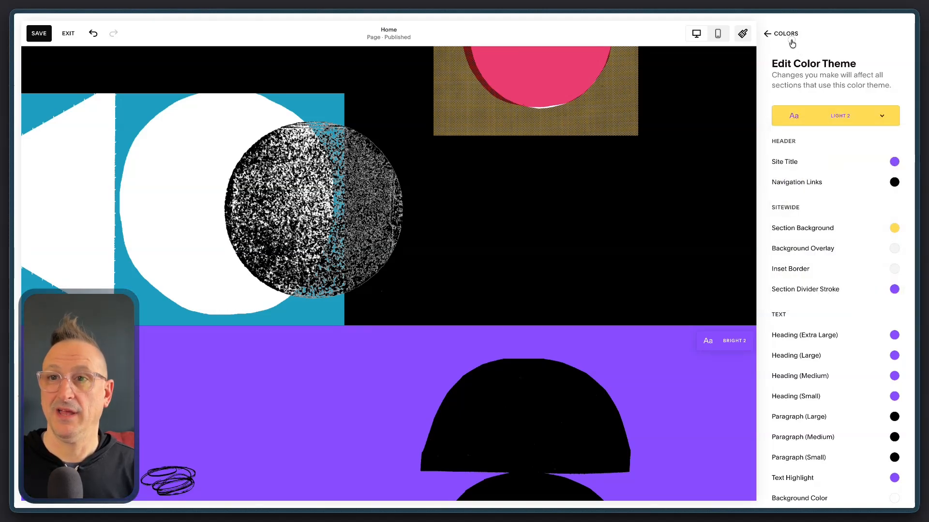
{"action": "left_click", "coordinate": [790, 40]}
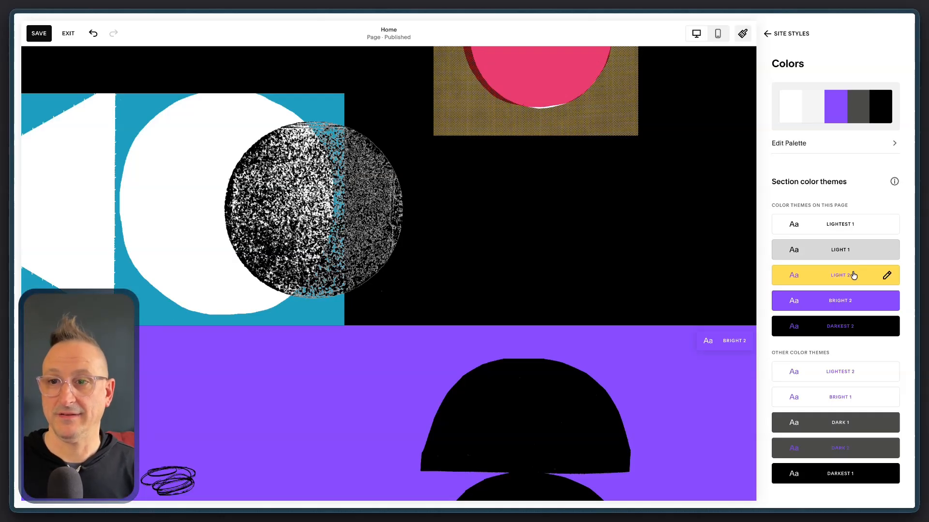
Set the Bright 2 theme's section background to the custom orange #ff914d
{"action": "left_click", "coordinate": [887, 302]}
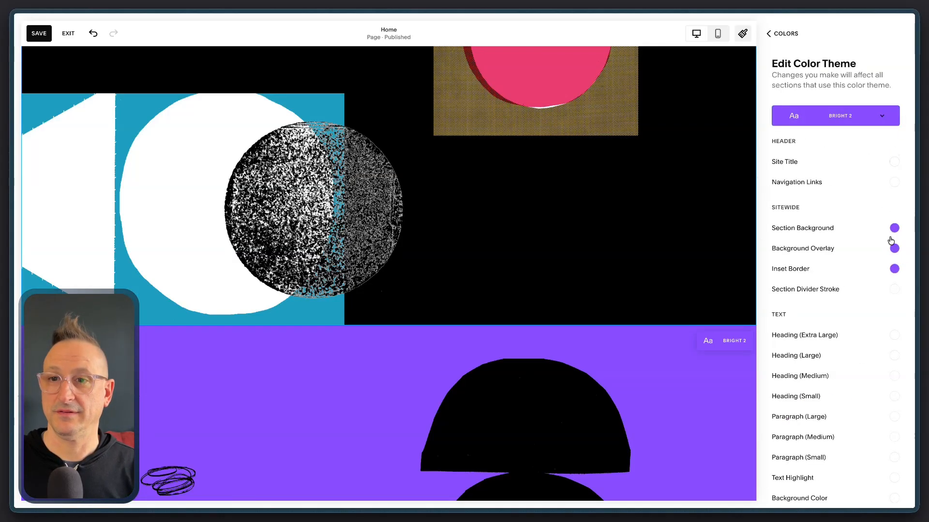
{"action": "left_click", "coordinate": [894, 229]}
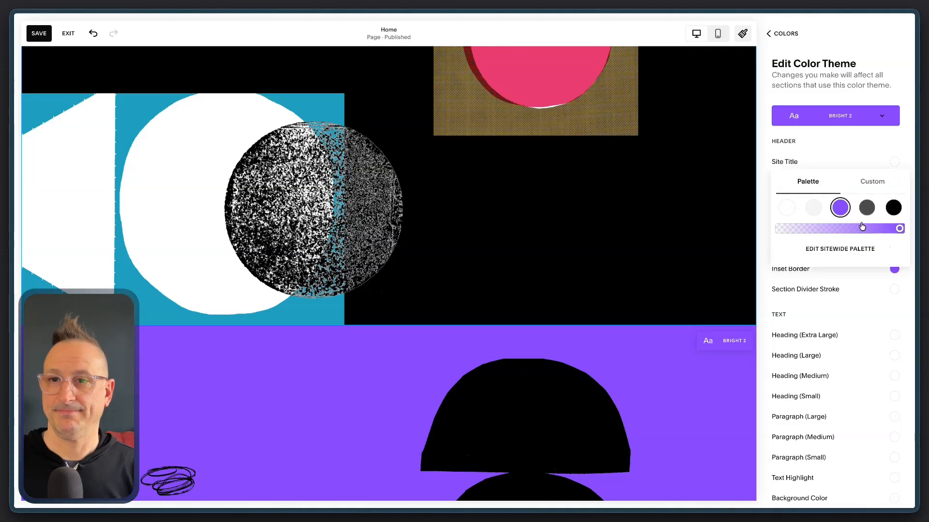
{"action": "left_click", "coordinate": [872, 181]}
{"action": "left_click", "coordinate": [843, 294]}
{"action": "double_click", "coordinate": [844, 294]}
{"action": "type", "text": "ff914d"}
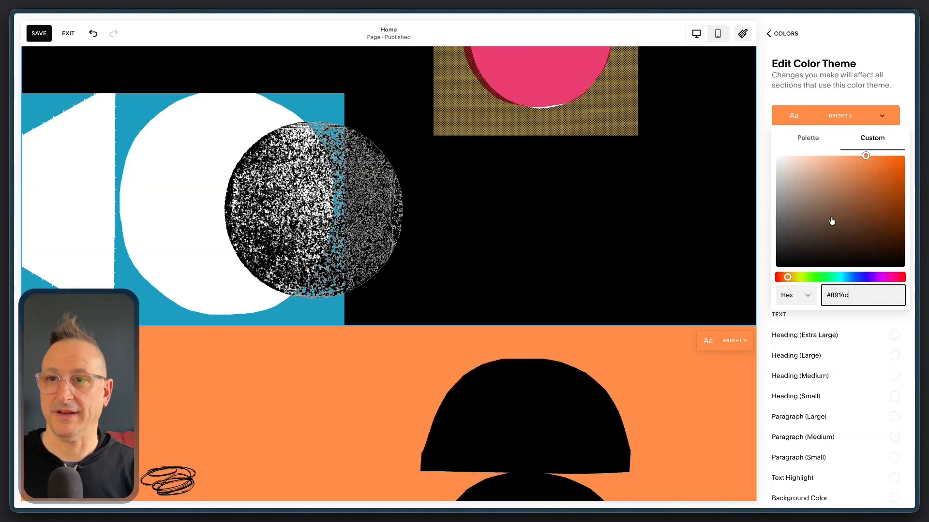
{"action": "left_click", "coordinate": [788, 47]}
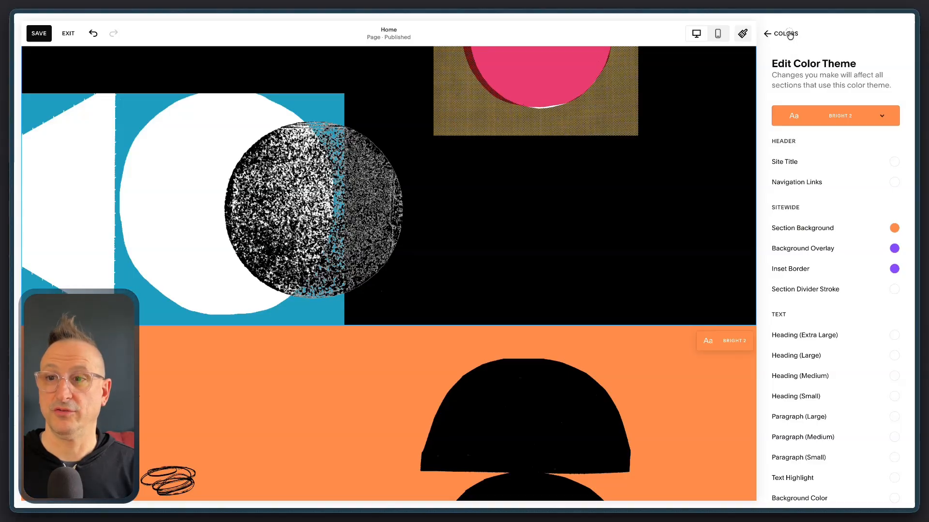
{"action": "left_click", "coordinate": [787, 34]}
Set the Bright 1 theme's section background to the custom red #ff5757, entered as a hex value
{"action": "scroll", "coordinate": [629, 300], "scroll_direction": "down", "scroll_amount": 4}
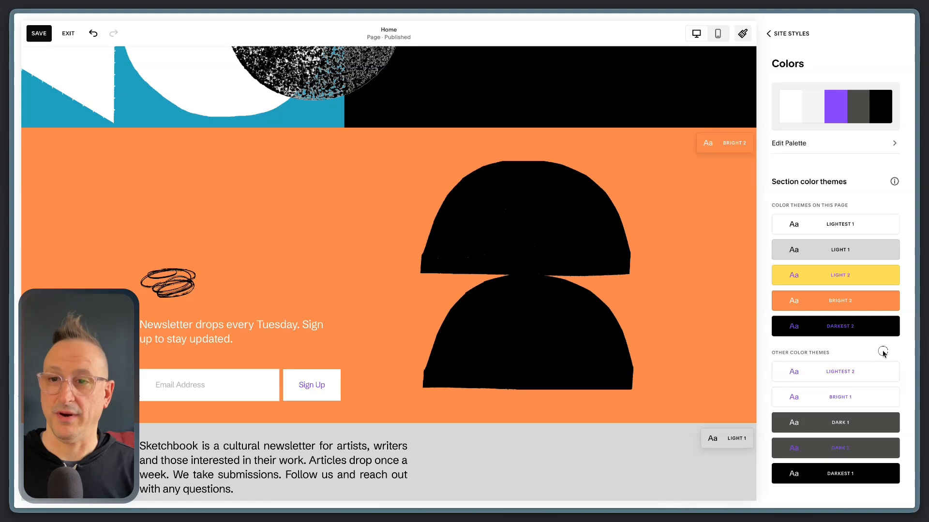
{"action": "mouse_move", "coordinate": [887, 396]}
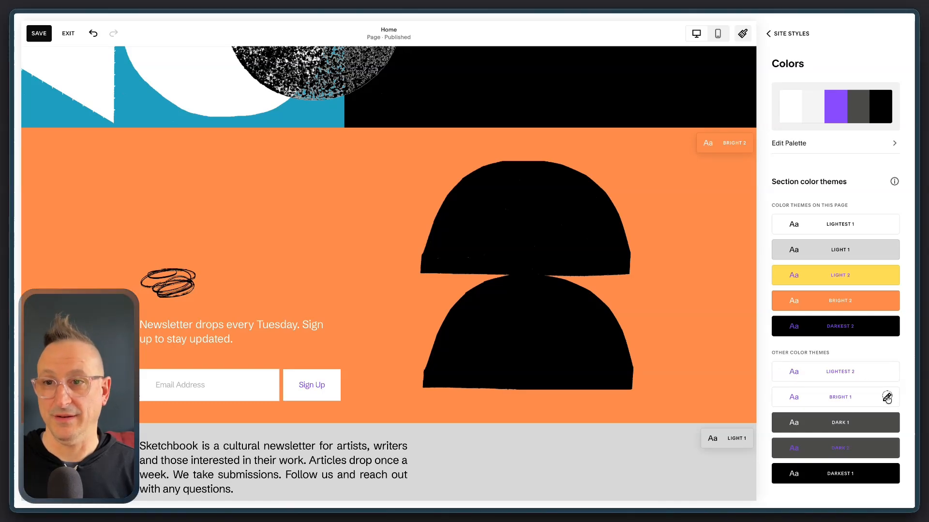
{"action": "left_click", "coordinate": [887, 398]}
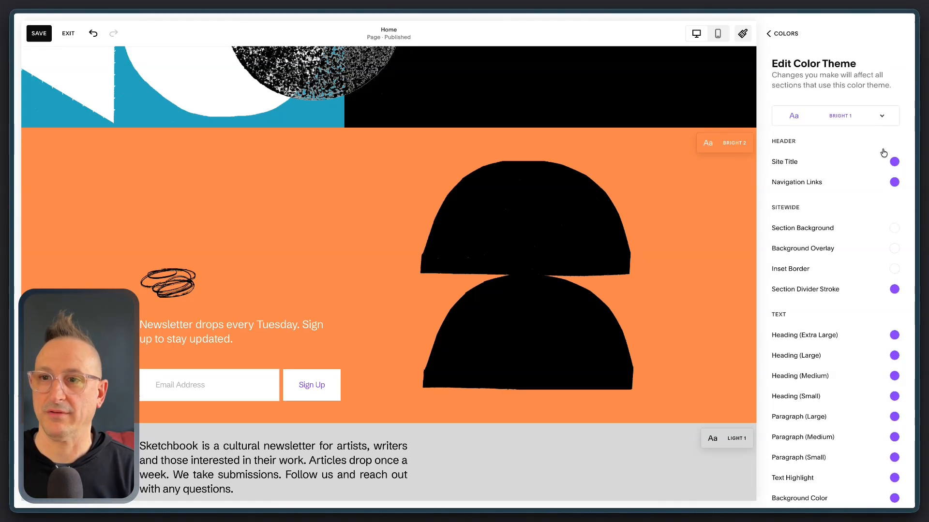
{"action": "left_click", "coordinate": [894, 228]}
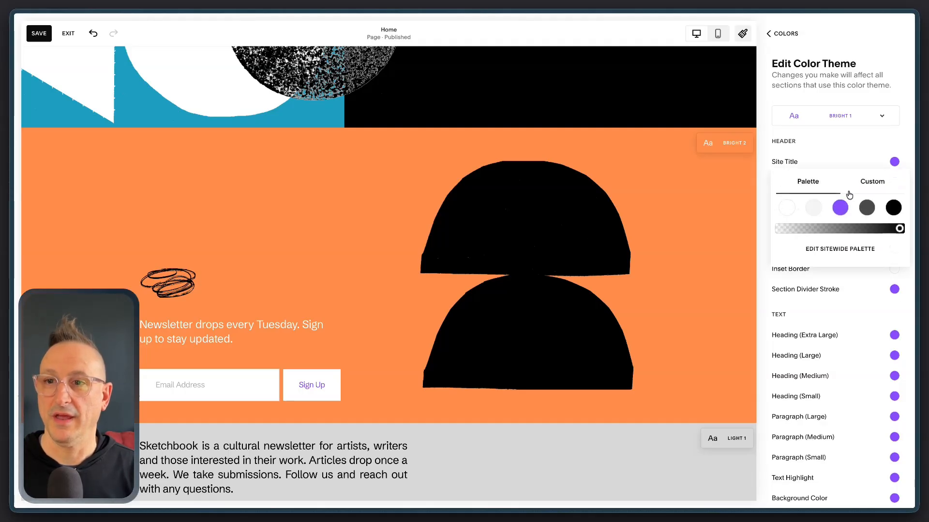
{"action": "left_click", "coordinate": [872, 181]}
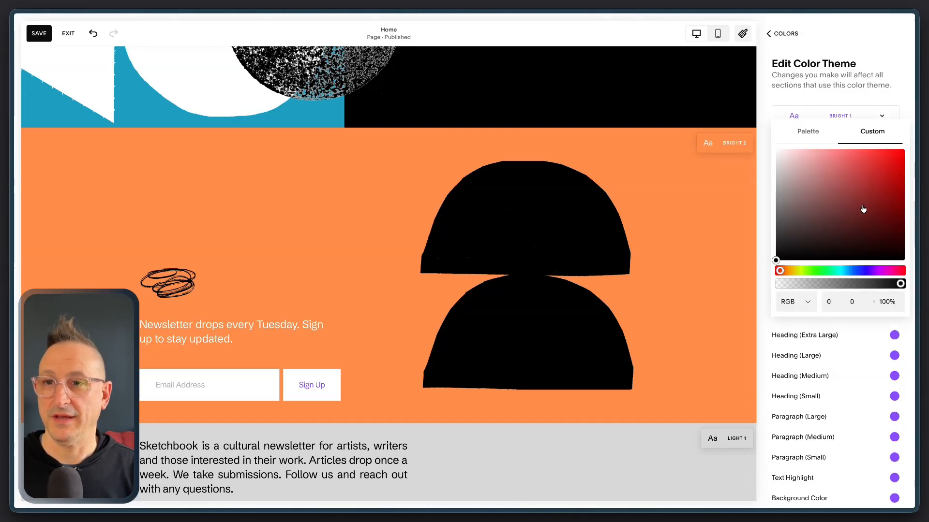
{"action": "left_click", "coordinate": [804, 302]}
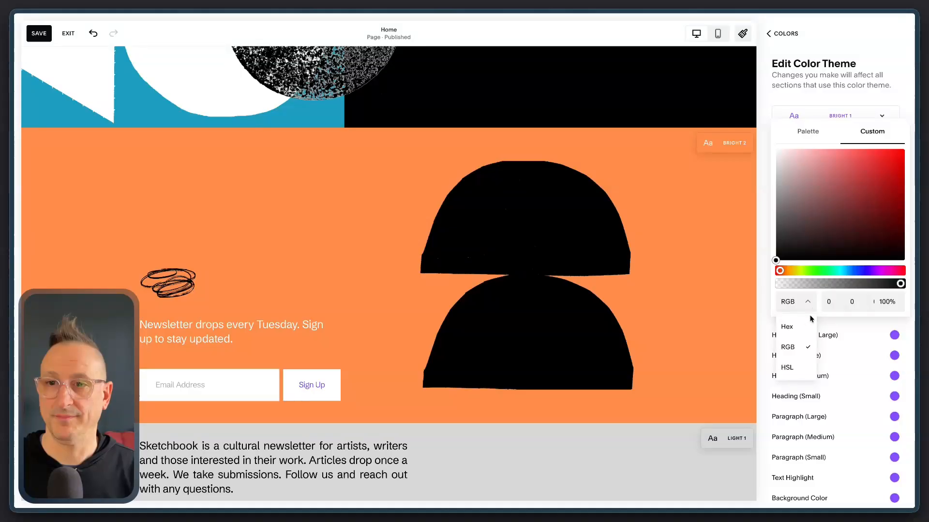
{"action": "left_click", "coordinate": [786, 327]}
{"action": "double_click", "coordinate": [840, 299]}
{"action": "type", "text": "ff5757"}
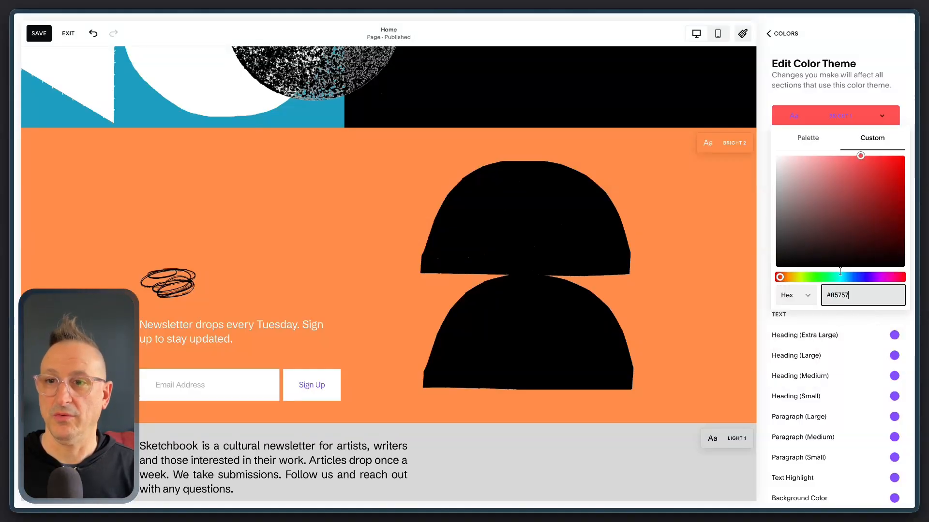
Set the Bright 1 theme's extra-large heading color to the palette's black and return to the section color themes
{"action": "left_click", "coordinate": [890, 337]}
{"action": "left_click", "coordinate": [893, 315]}
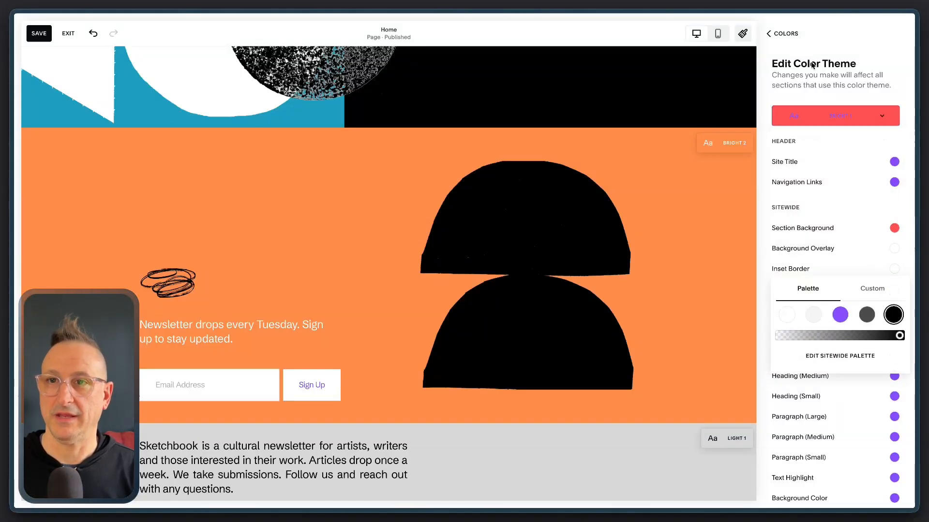
{"action": "left_click", "coordinate": [783, 33]}
{"action": "left_click", "coordinate": [788, 34]}
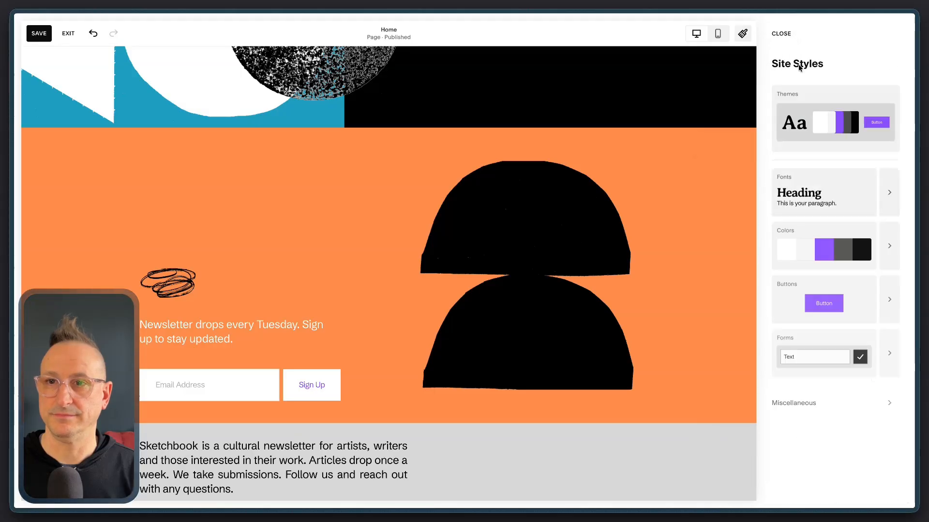
{"action": "left_click", "coordinate": [888, 249]}
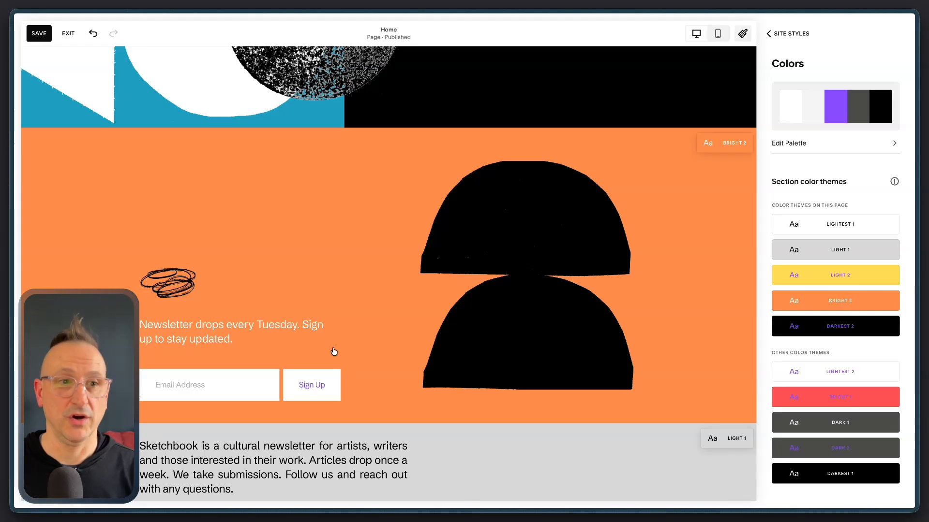
Set the Dark 1 theme's section background to the custom brand blue and return to the section color themes
{"action": "mouse_move", "coordinate": [20, 368]}
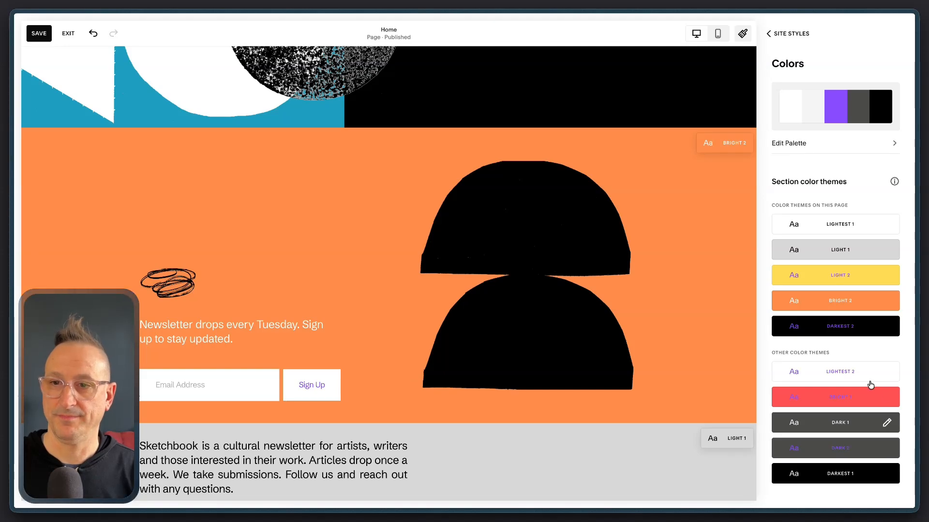
{"action": "left_click", "coordinate": [887, 422]}
{"action": "left_click", "coordinate": [894, 228]}
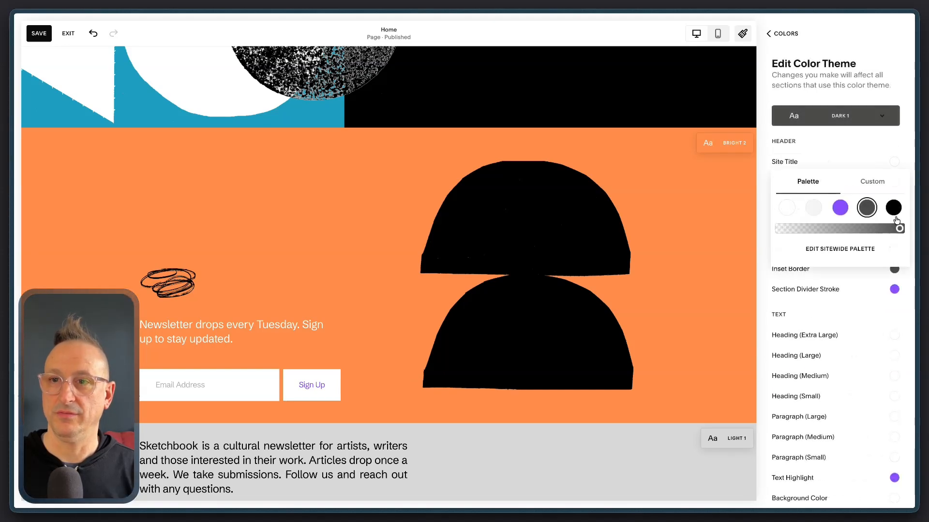
{"action": "left_click", "coordinate": [872, 180]}
{"action": "left_click", "coordinate": [836, 294]}
{"action": "key", "text": "ctrl+a"}
{"action": "type", "text": "#004aad"}
{"action": "left_click", "coordinate": [797, 48]}
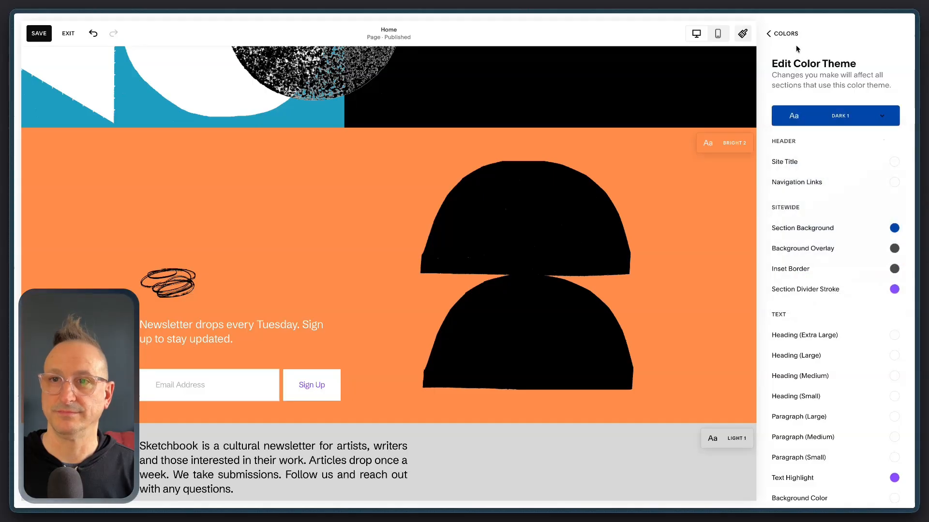
{"action": "left_click", "coordinate": [785, 33]}
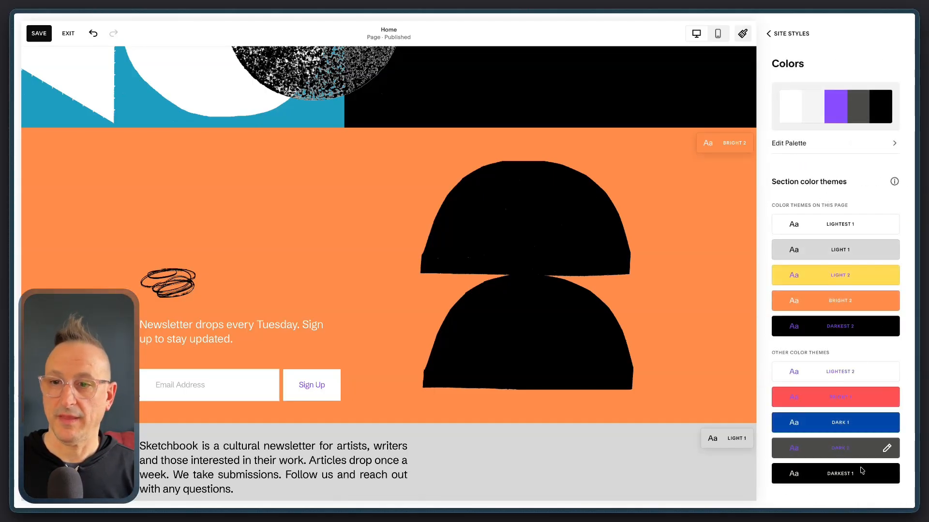
Set the Darkest 2 theme's extra-large heading color to the custom yellow #ffde59, entered as a hex value
{"action": "left_click", "coordinate": [887, 326]}
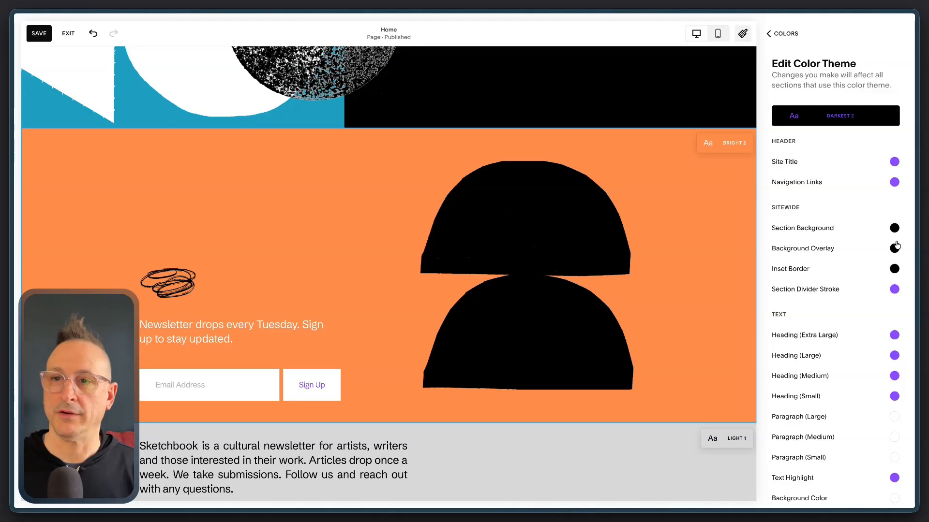
{"action": "left_click", "coordinate": [780, 33]}
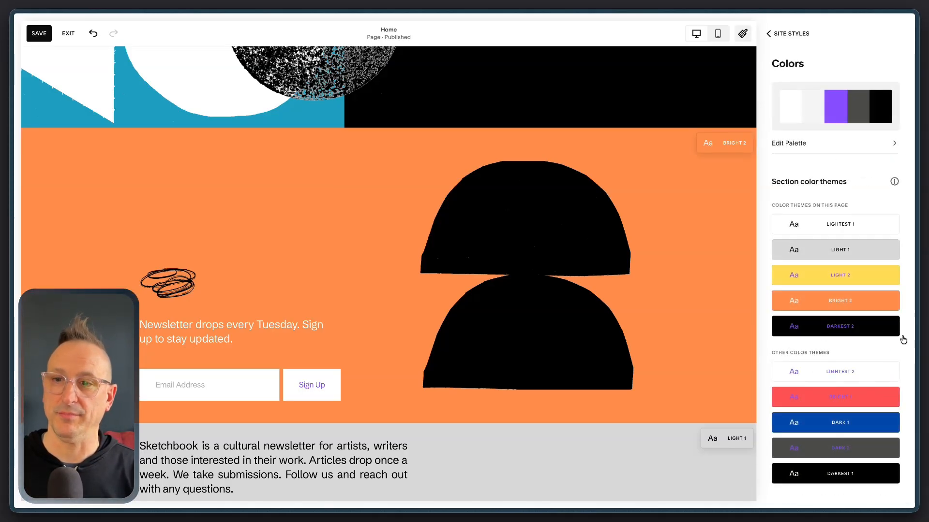
{"action": "left_click", "coordinate": [887, 327]}
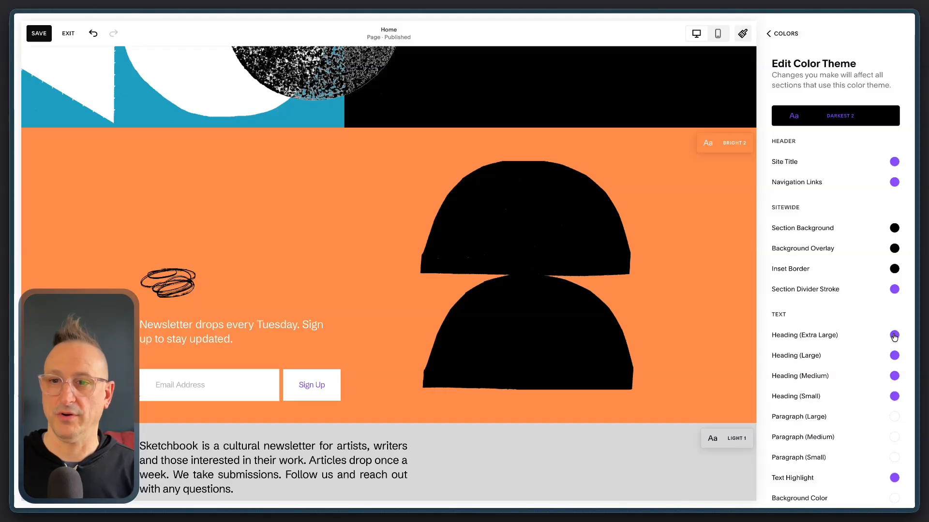
{"action": "left_click", "coordinate": [894, 336]}
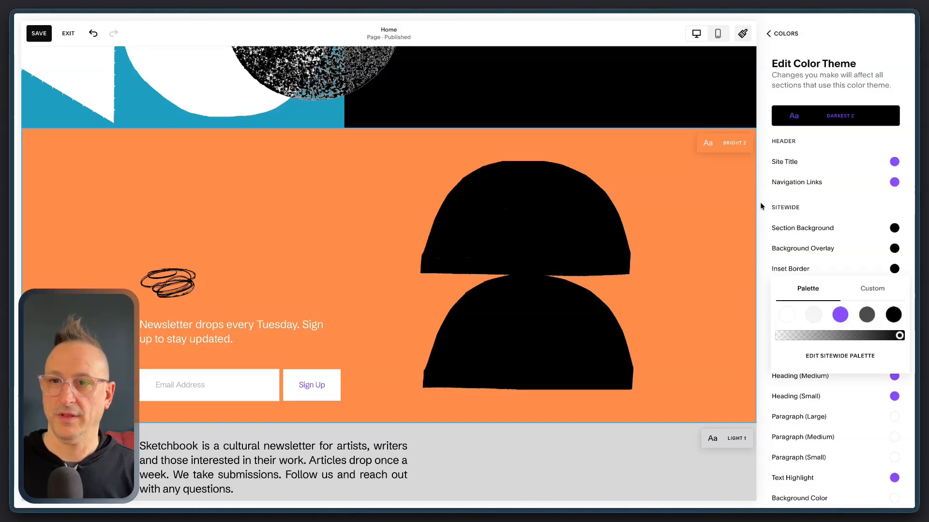
{"action": "left_click", "coordinate": [875, 290]}
{"action": "left_click", "coordinate": [807, 409]}
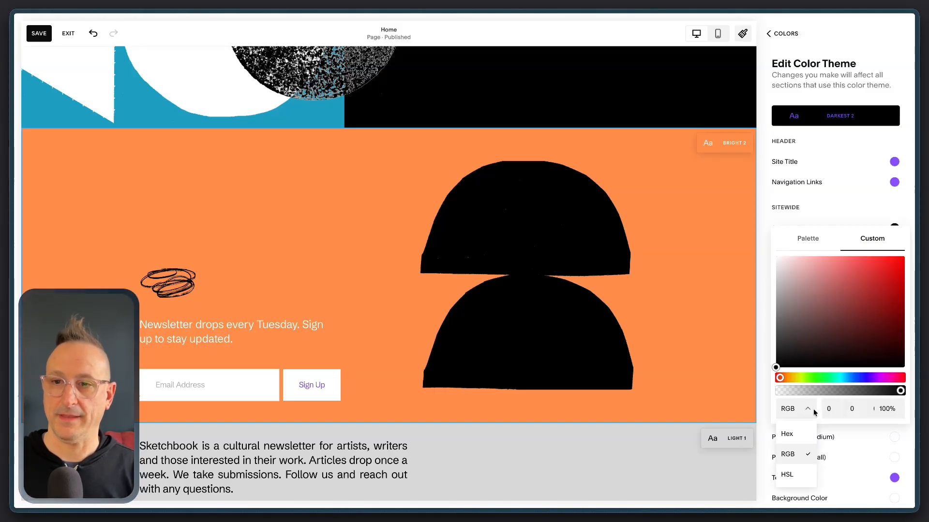
{"action": "left_click", "coordinate": [787, 434]}
{"action": "double_click", "coordinate": [842, 402]}
{"action": "type", "text": "ffde59"}
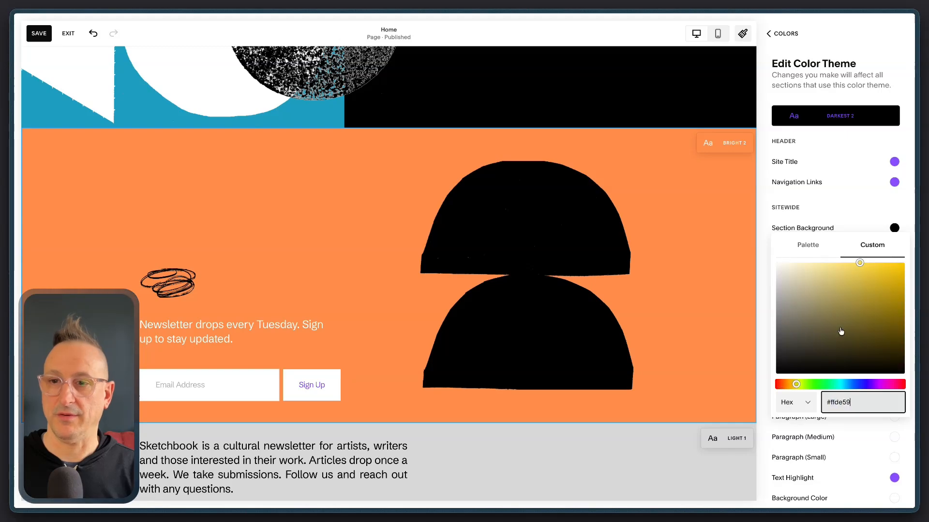
{"action": "left_click", "coordinate": [822, 80]}
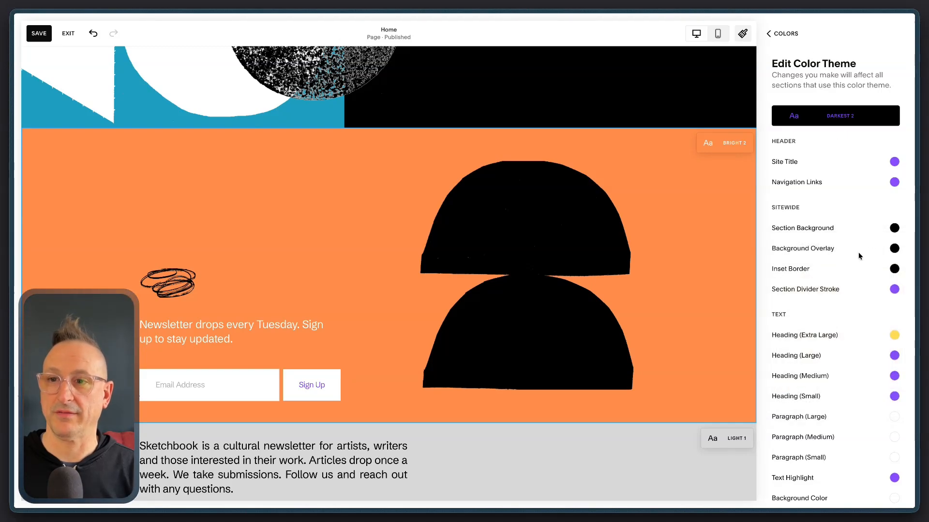
Set the Darkest 2 theme's large heading color to the custom yellow #ffde59, entered as a hex value
{"action": "left_click", "coordinate": [894, 355]}
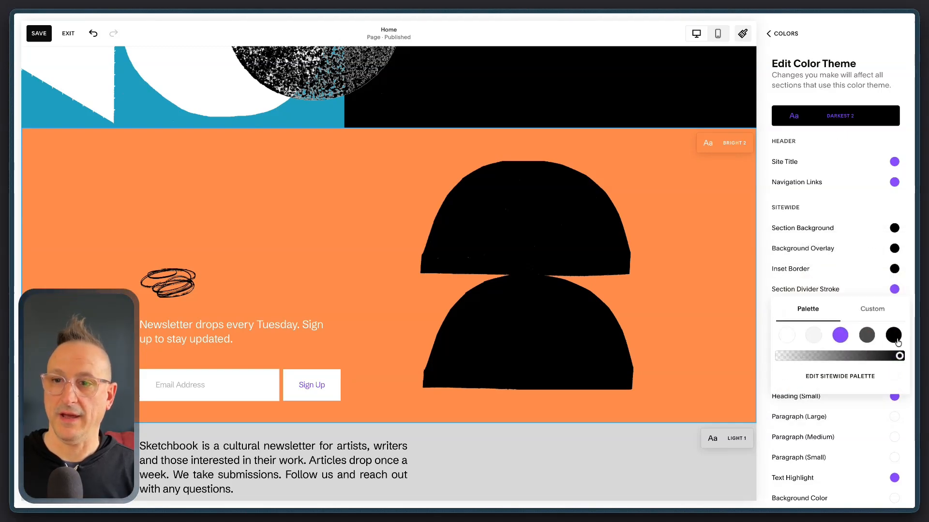
{"action": "left_click", "coordinate": [882, 311]}
{"action": "left_click", "coordinate": [798, 429]}
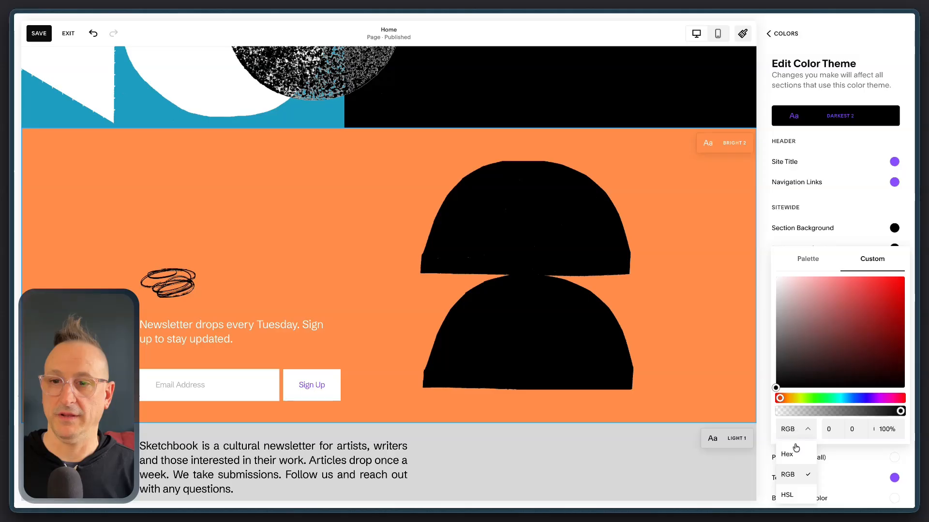
{"action": "left_click", "coordinate": [793, 451]}
{"action": "double_click", "coordinate": [846, 427]}
{"action": "key", "text": "super+v"}
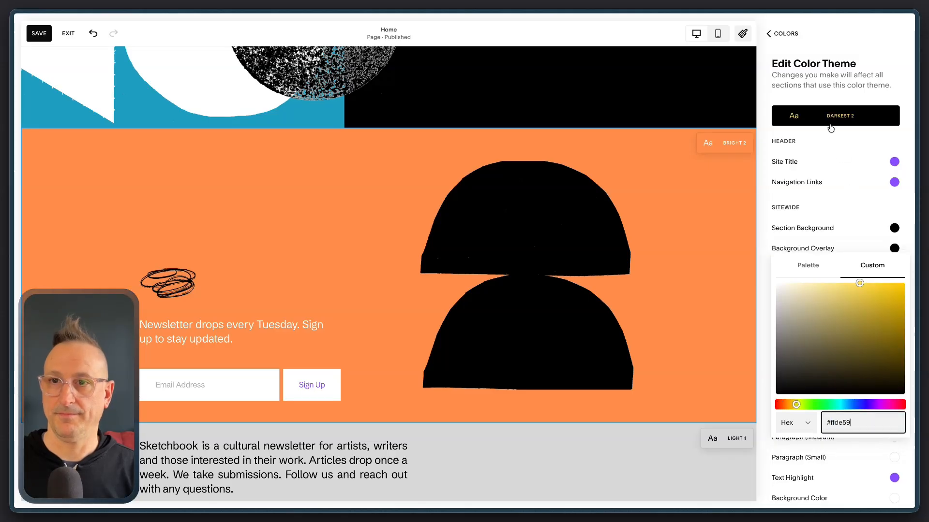
{"action": "left_click", "coordinate": [822, 78]}
Set the Darkest 2 theme's medium heading to the same custom yellow in hex and return to the section color themes
{"action": "left_click", "coordinate": [894, 376]}
{"action": "left_click", "coordinate": [872, 332]}
{"action": "left_click", "coordinate": [815, 451]}
{"action": "left_click", "coordinate": [793, 471]}
{"action": "double_click", "coordinate": [845, 444]}
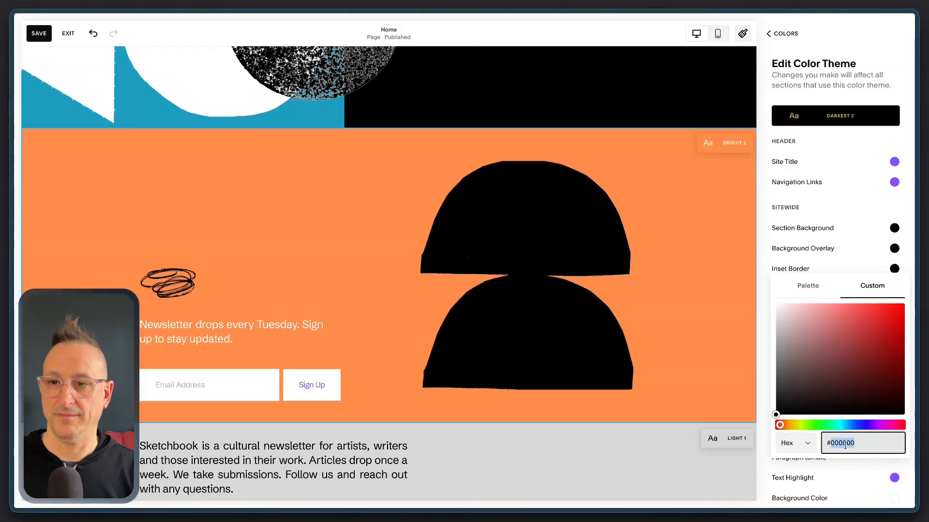
{"action": "key", "text": "super+v"}
{"action": "left_click", "coordinate": [793, 34]}
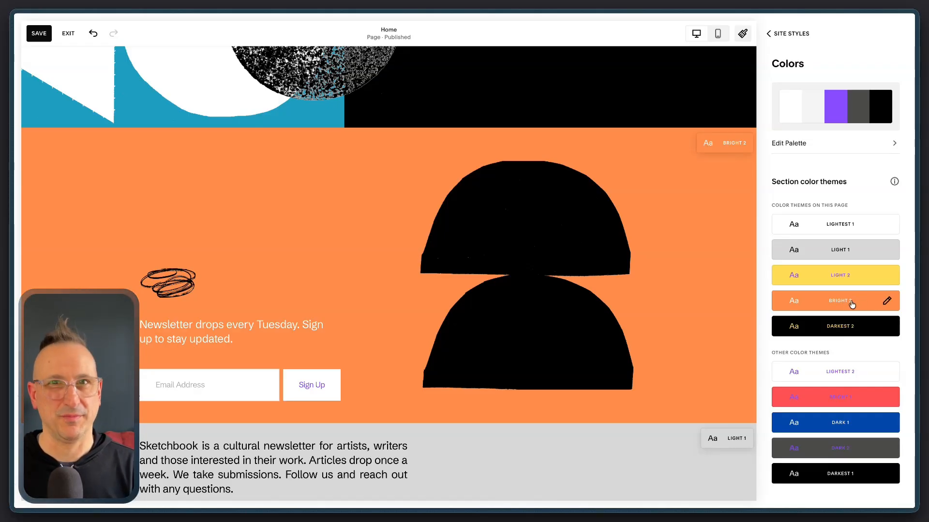
Set the Light 2 theme's extra-large heading to the custom orange #ff914d and return to the section color themes
{"action": "left_click", "coordinate": [885, 278]}
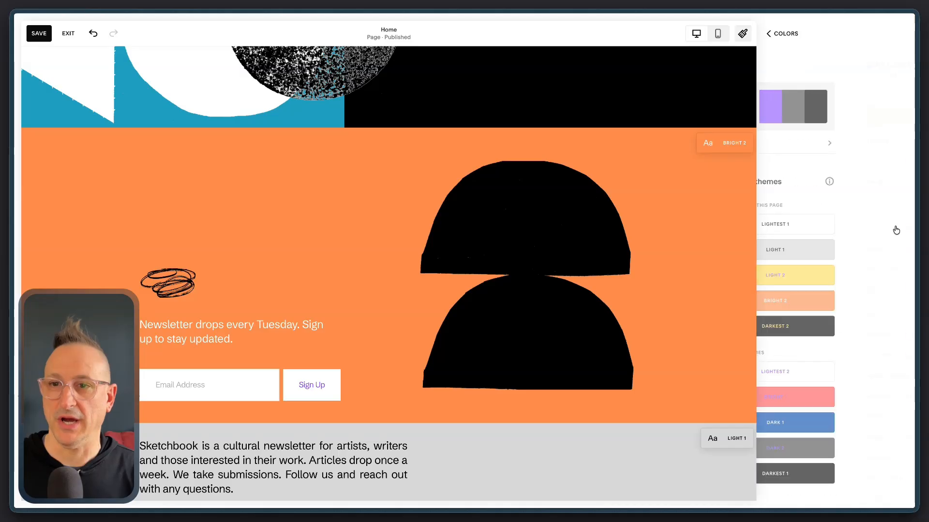
{"action": "left_click", "coordinate": [896, 335]}
{"action": "left_click", "coordinate": [893, 315]}
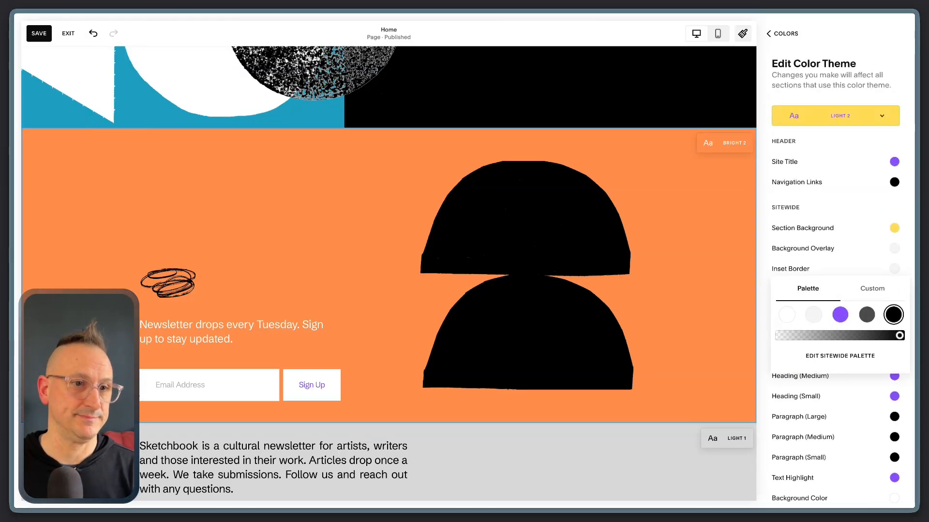
{"action": "left_click", "coordinate": [870, 288]}
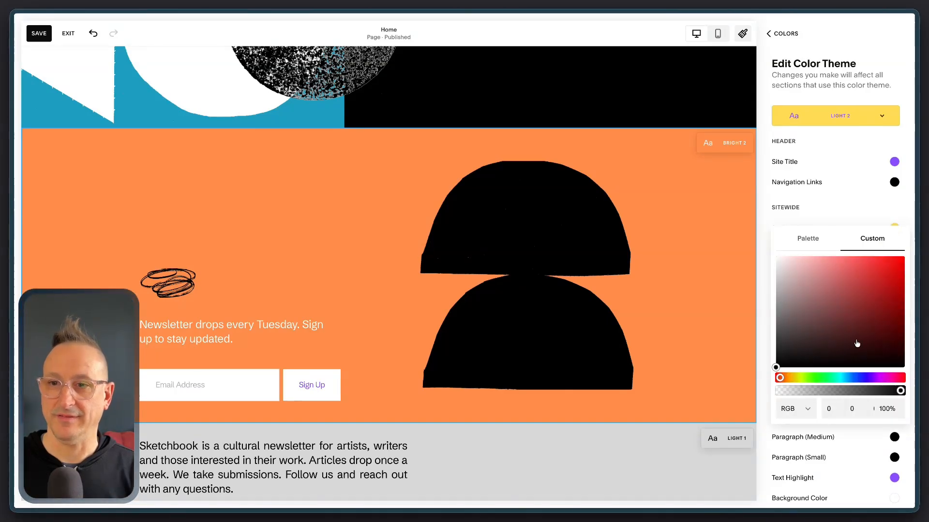
{"action": "left_click", "coordinate": [786, 409]}
{"action": "left_click", "coordinate": [792, 435]}
{"action": "left_click", "coordinate": [850, 405]}
{"action": "key", "text": "super+v"}
{"action": "left_click", "coordinate": [829, 40]}
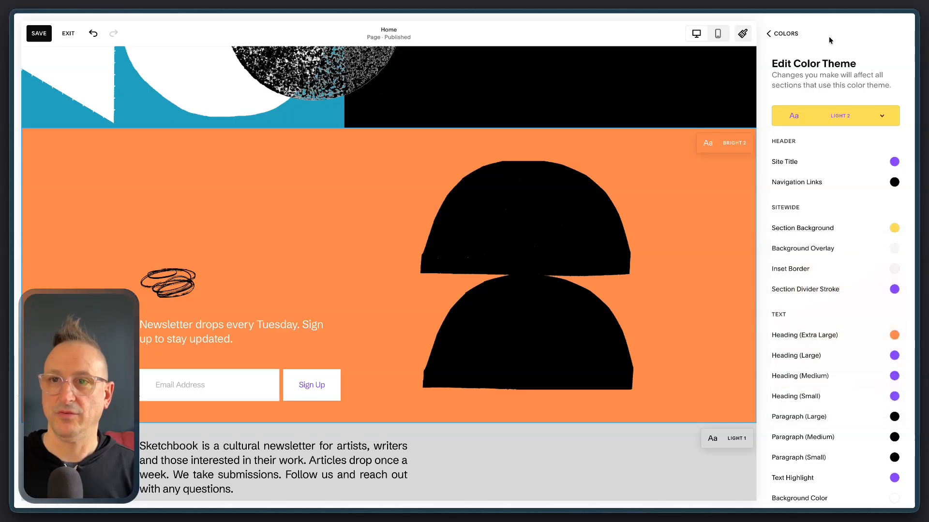
{"action": "left_click", "coordinate": [787, 41]}
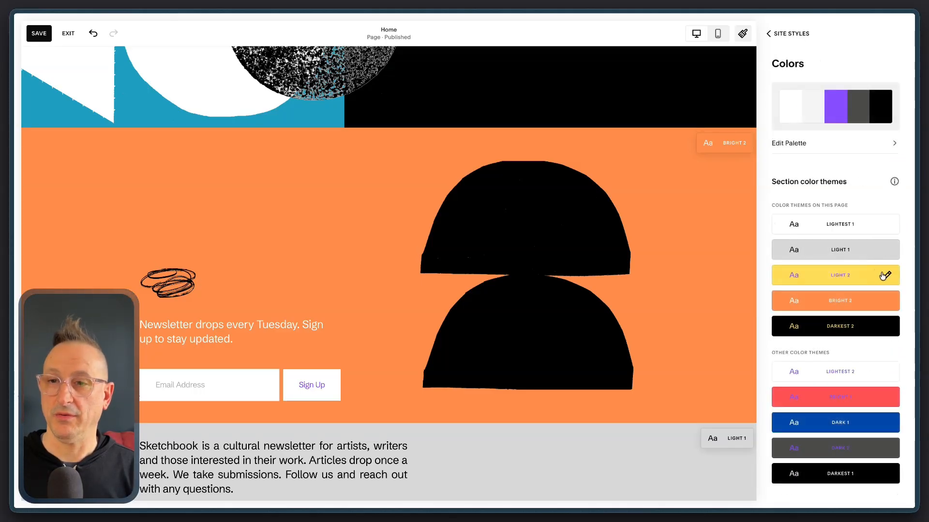
Set the Light 2 theme's large heading to the custom orange #ff914d and return to the section color themes
{"action": "left_click", "coordinate": [886, 276]}
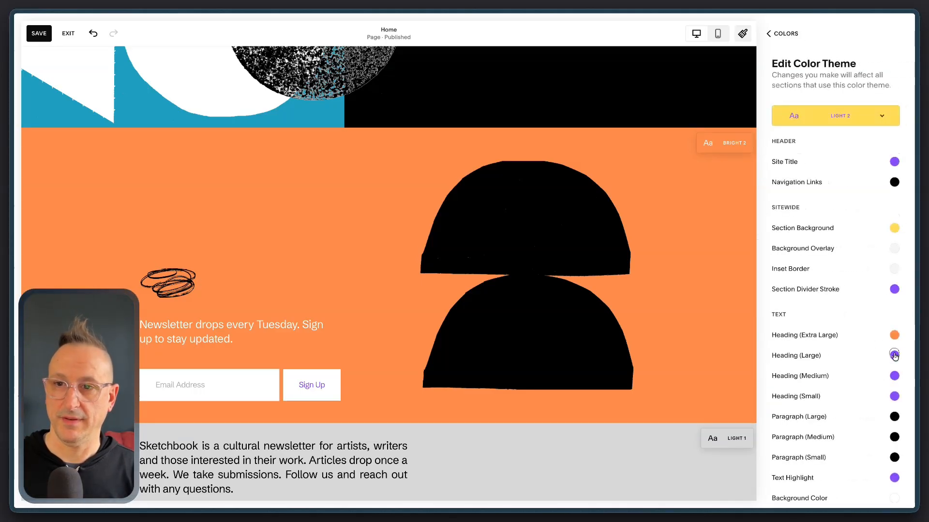
{"action": "left_click", "coordinate": [830, 290]}
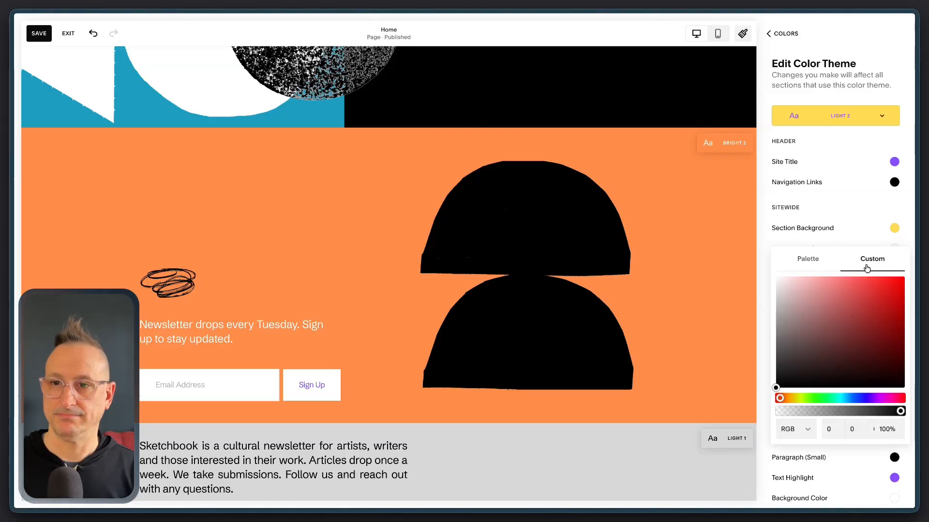
{"action": "left_click", "coordinate": [798, 429]}
{"action": "left_click", "coordinate": [791, 453]}
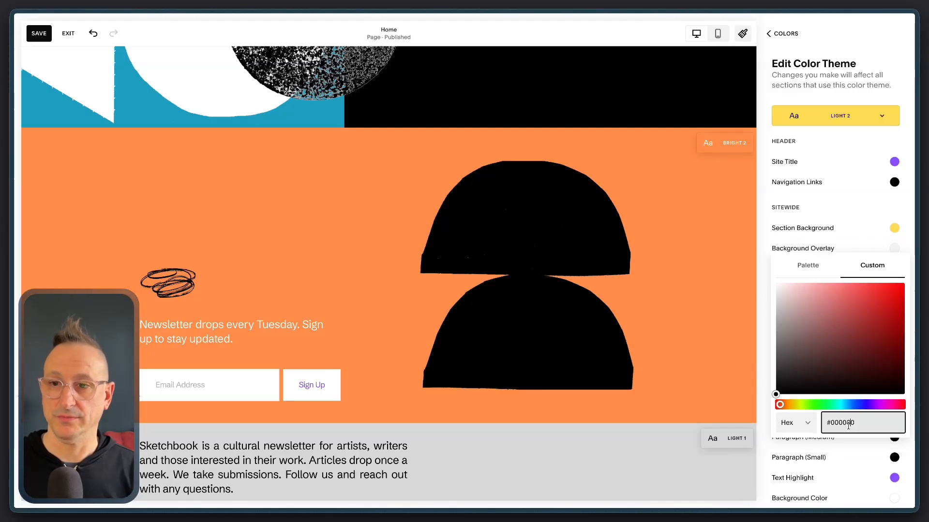
{"action": "type", "text": "ff914d"}
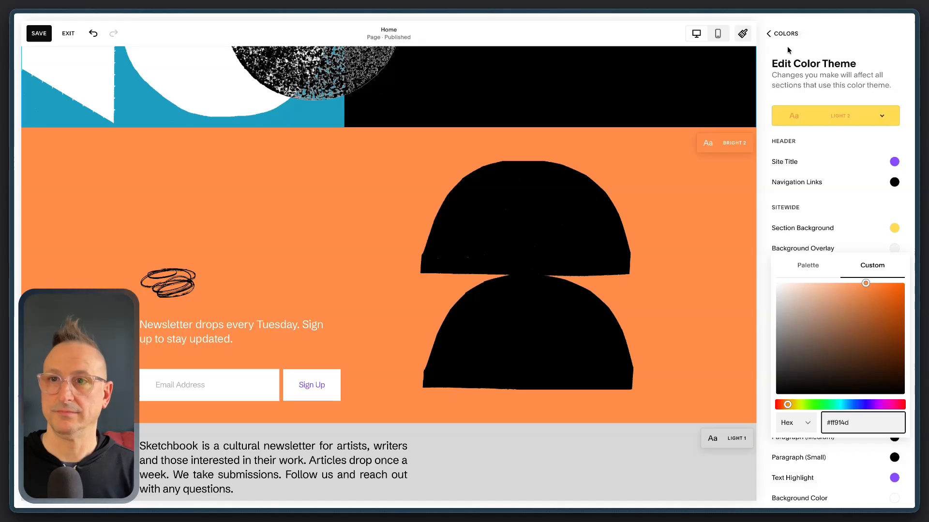
{"action": "left_click", "coordinate": [783, 32]}
{"action": "left_click", "coordinate": [783, 33]}
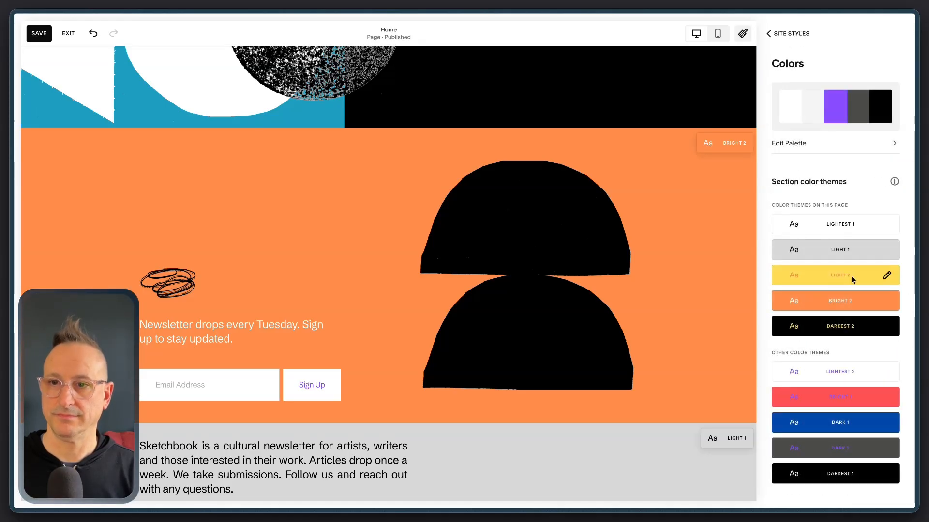
Set the Bright 1 theme's extra-large heading color to the custom brand blue as a hex value
{"action": "left_click", "coordinate": [885, 397]}
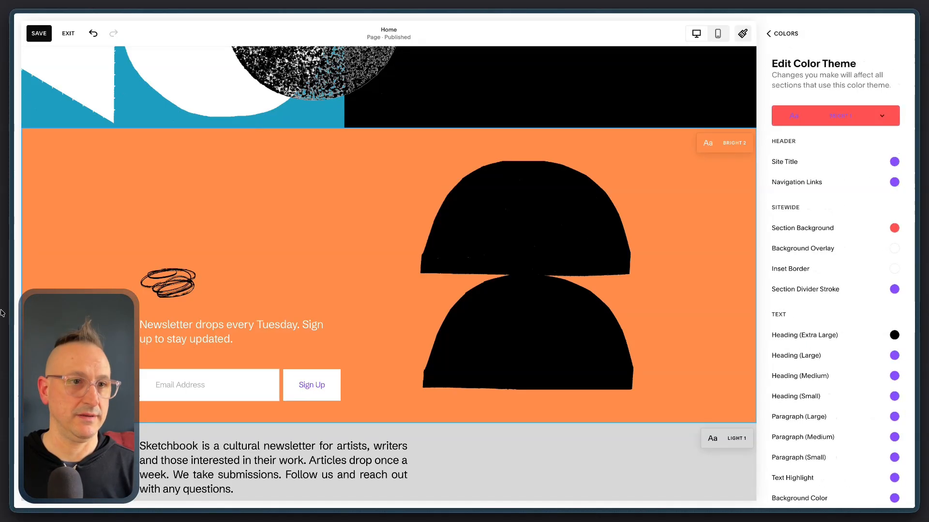
{"action": "left_click", "coordinate": [894, 337]}
{"action": "left_click", "coordinate": [871, 287]}
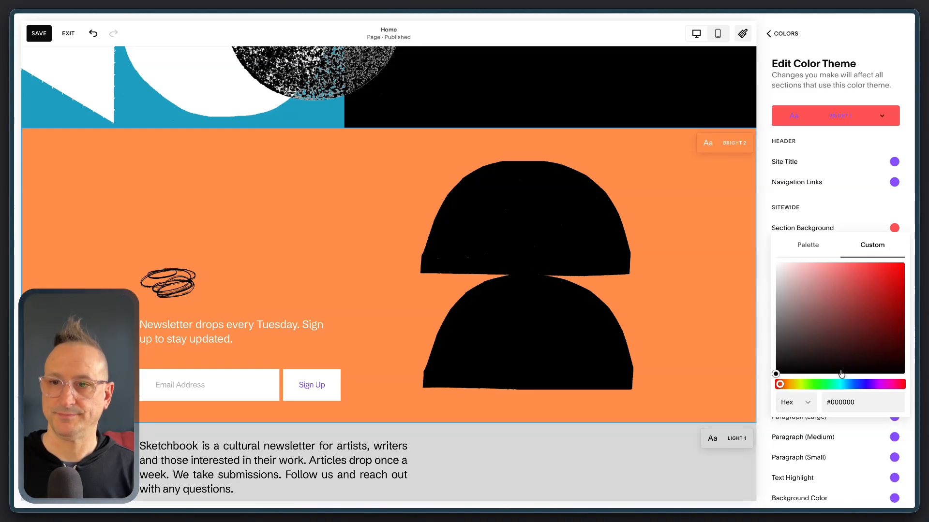
{"action": "double_click", "coordinate": [842, 402]}
{"action": "key", "text": "super+v"}
{"action": "left_click", "coordinate": [842, 210]}
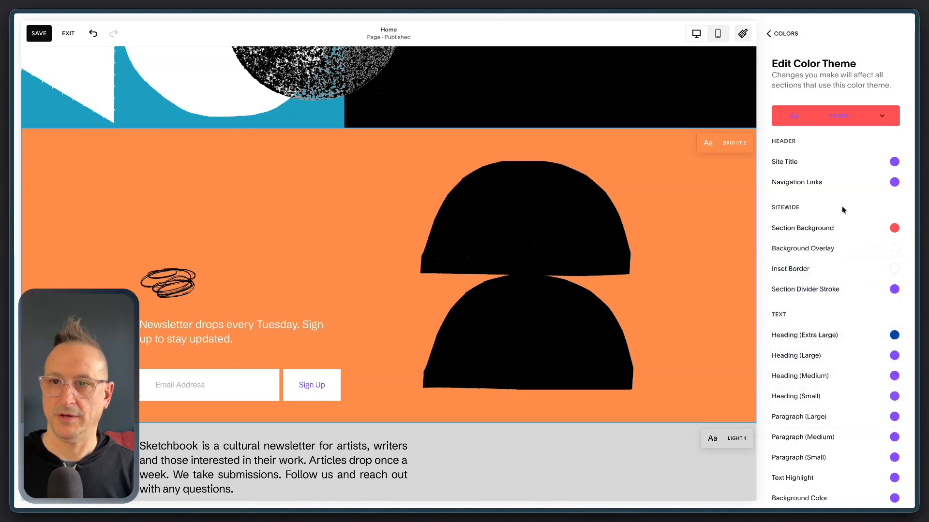
Set the Bright 1 theme's large heading to the same custom blue and return to the section color themes
{"action": "left_click", "coordinate": [896, 354]}
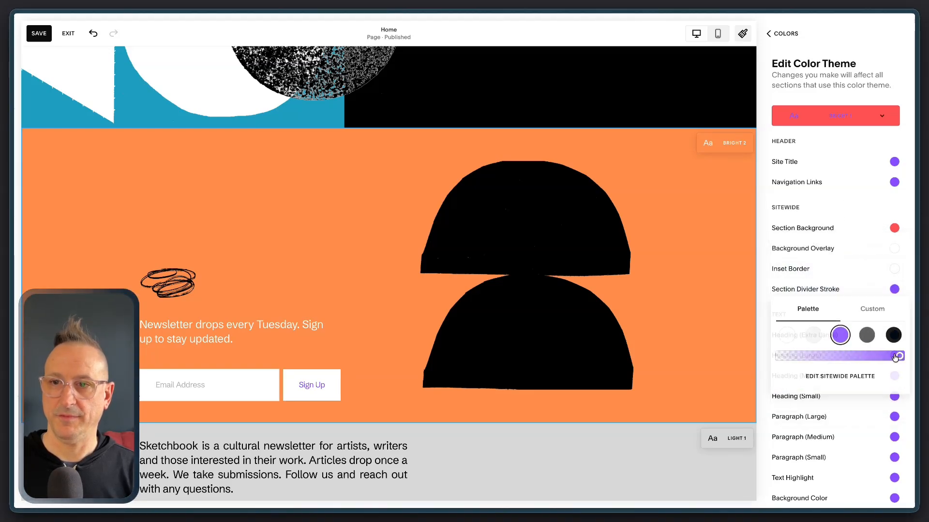
{"action": "left_click", "coordinate": [875, 312]}
{"action": "double_click", "coordinate": [857, 417]}
{"action": "type", "text": "#004aad"}
{"action": "left_click", "coordinate": [804, 86]}
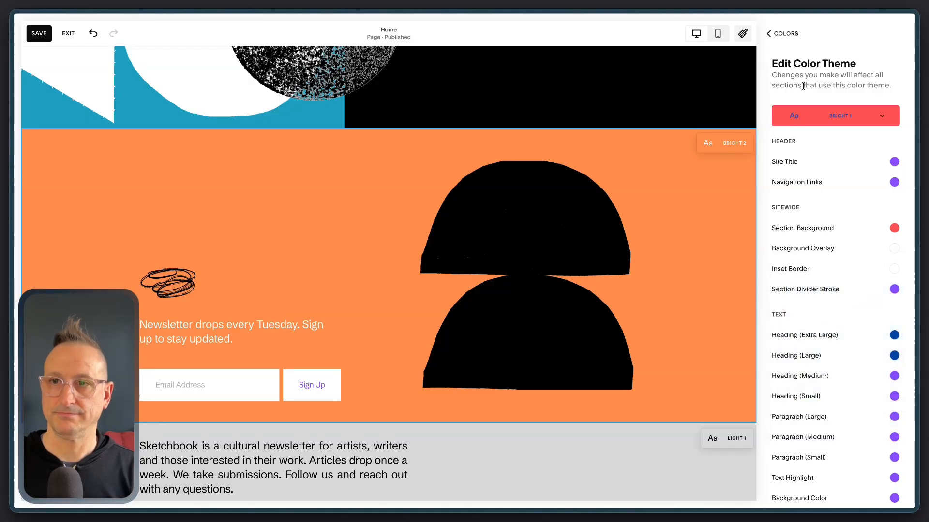
{"action": "left_click", "coordinate": [789, 35]}
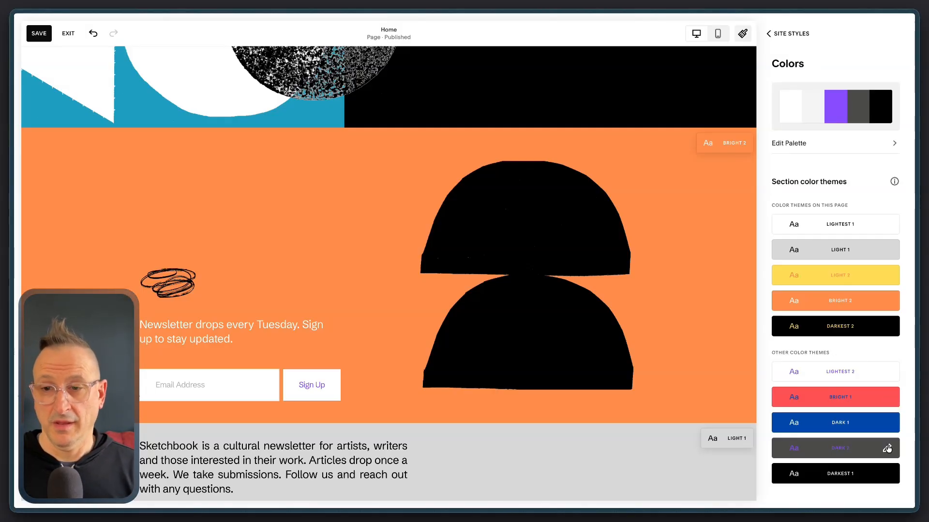
Set the Dark 2 theme's extra-large heading color to the custom red #ff5757 as a hex value
{"action": "left_click", "coordinate": [887, 449]}
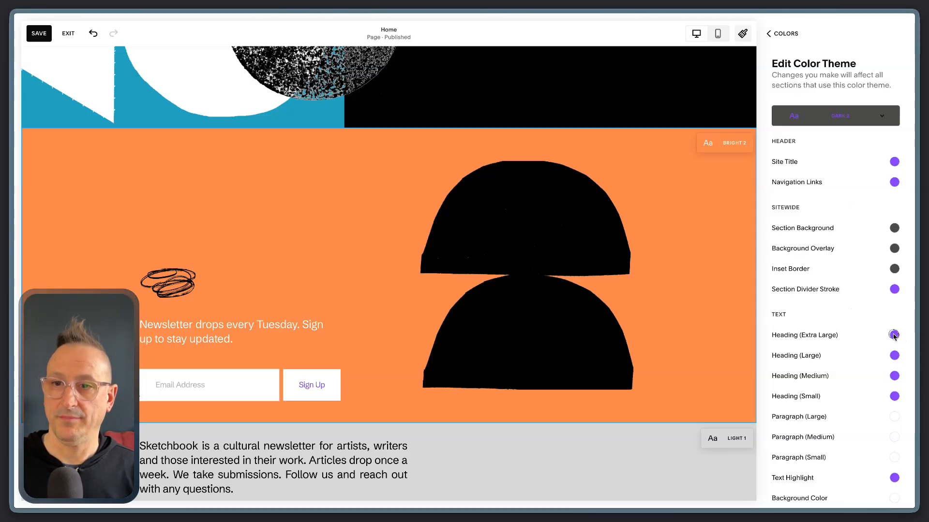
{"action": "left_click", "coordinate": [893, 334]}
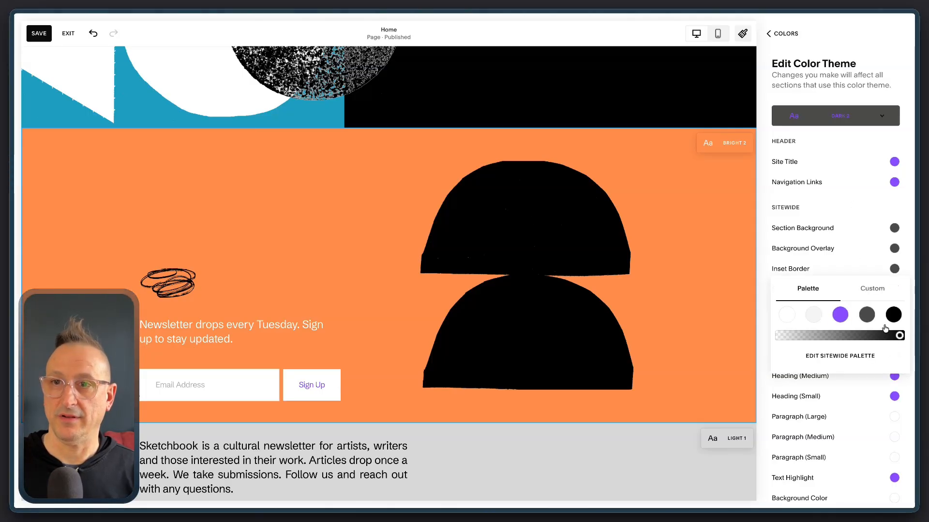
{"action": "left_click", "coordinate": [879, 289]}
{"action": "left_click", "coordinate": [795, 409]}
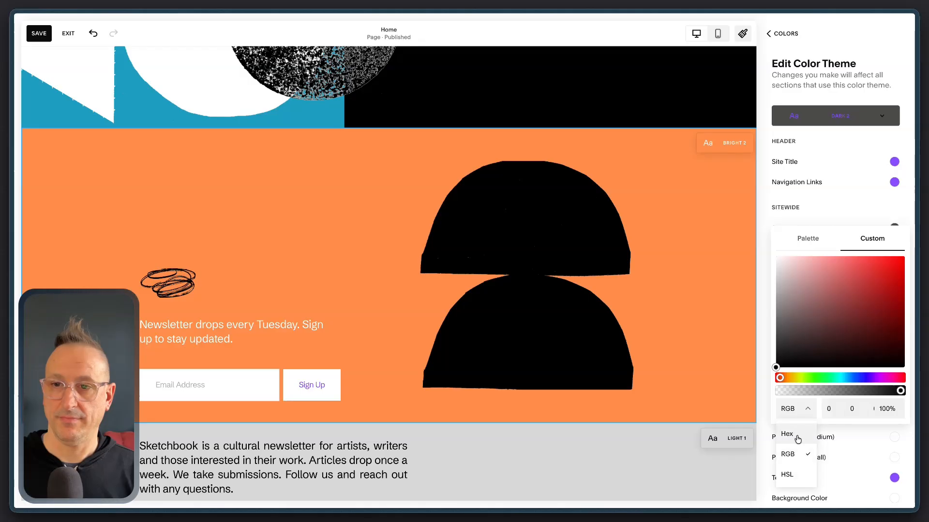
{"action": "left_click", "coordinate": [798, 438]}
{"action": "double_click", "coordinate": [842, 403]}
{"action": "type", "text": "ff5757"}
{"action": "left_click", "coordinate": [806, 197]}
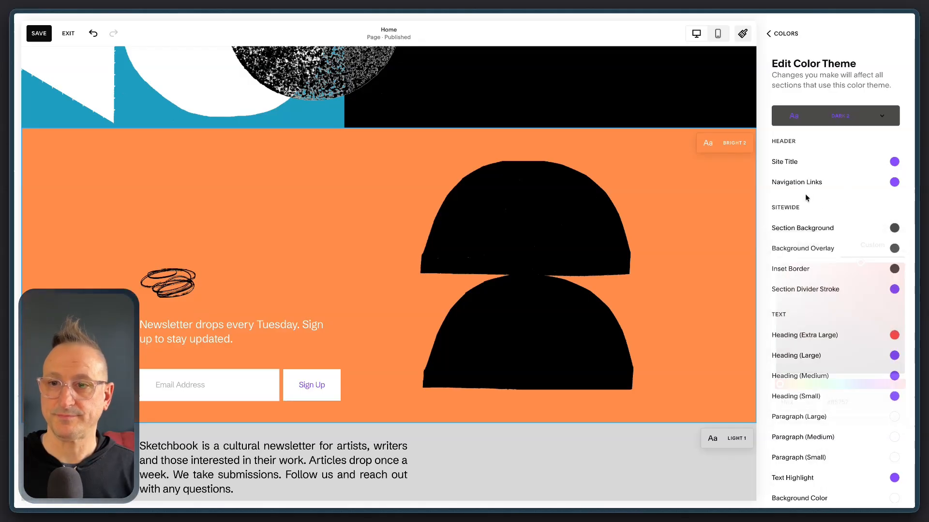
Set the Dark 2 theme's large heading to the custom red #ff5757 and close the site styles
{"action": "left_click", "coordinate": [894, 356]}
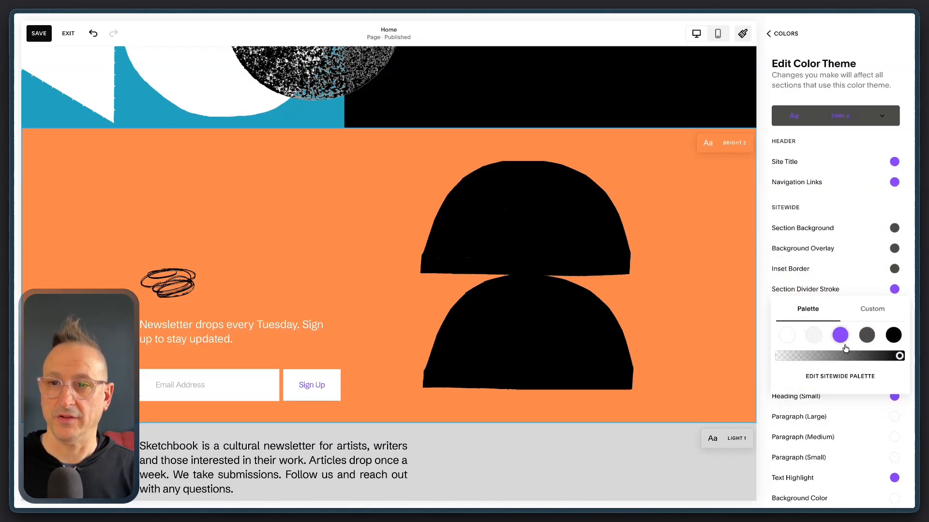
{"action": "left_click", "coordinate": [873, 310]}
{"action": "left_click", "coordinate": [806, 431]}
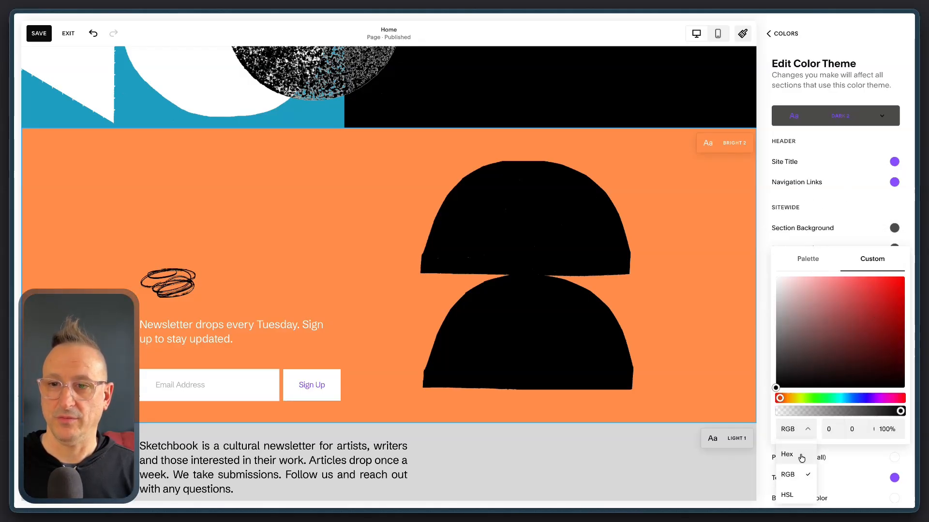
{"action": "left_click", "coordinate": [801, 455]}
{"action": "double_click", "coordinate": [849, 424]}
{"action": "type", "text": "ff5757"}
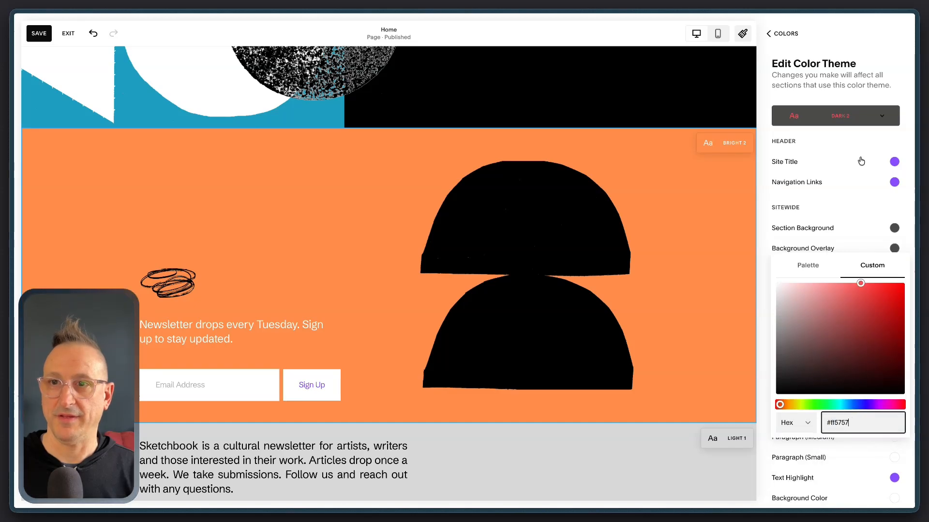
{"action": "left_click", "coordinate": [815, 87]}
{"action": "left_click", "coordinate": [787, 34]}
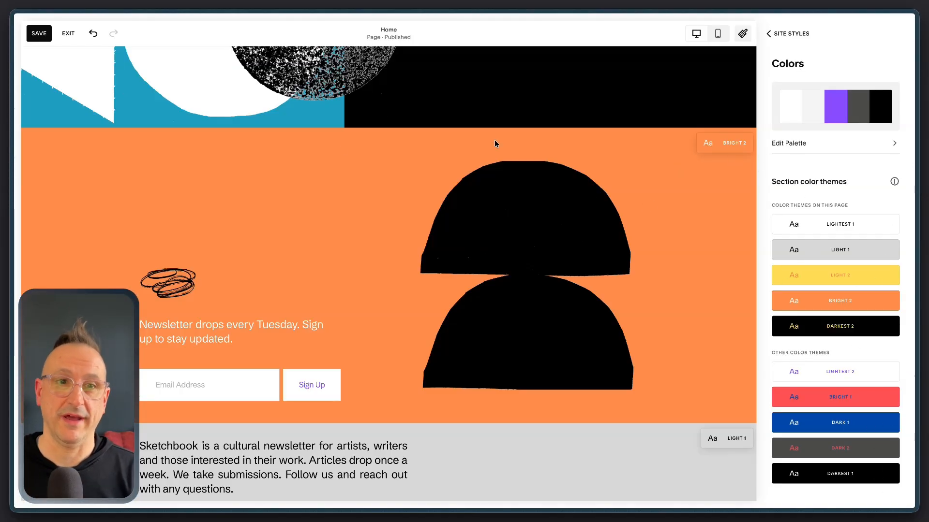
{"action": "left_click", "coordinate": [786, 34]}
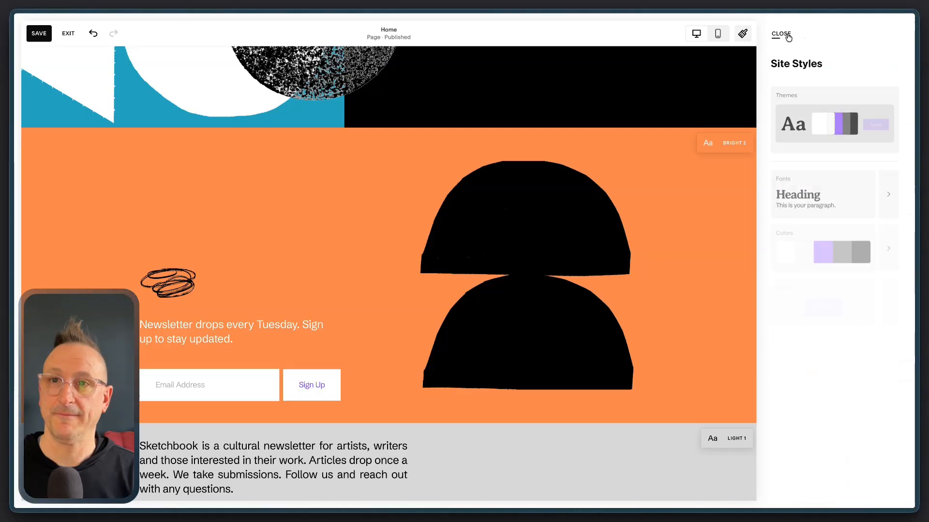
{"action": "left_click", "coordinate": [786, 36]}
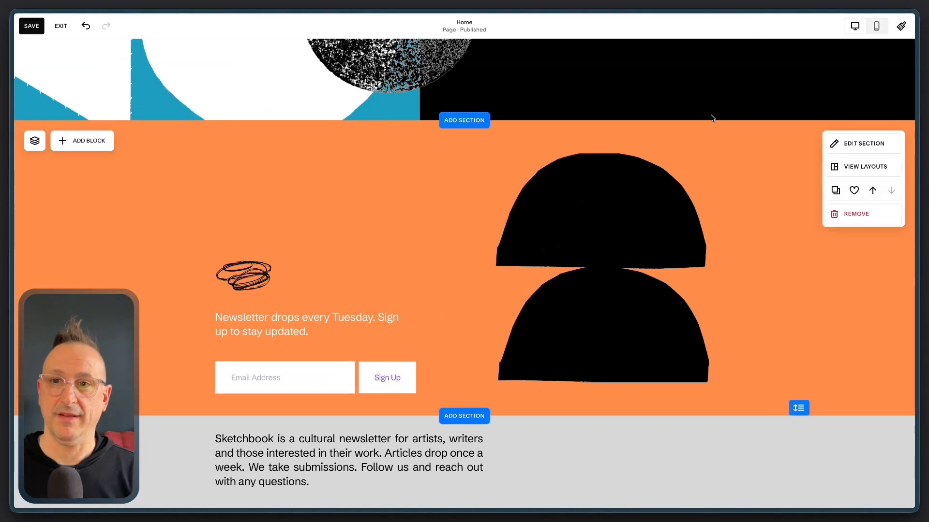
Format the black section's "A cultural newsletter for artists and writers." text as Heading 2 and widen its text block
{"action": "scroll", "coordinate": [419, 245], "scroll_direction": "up", "scroll_amount": 5}
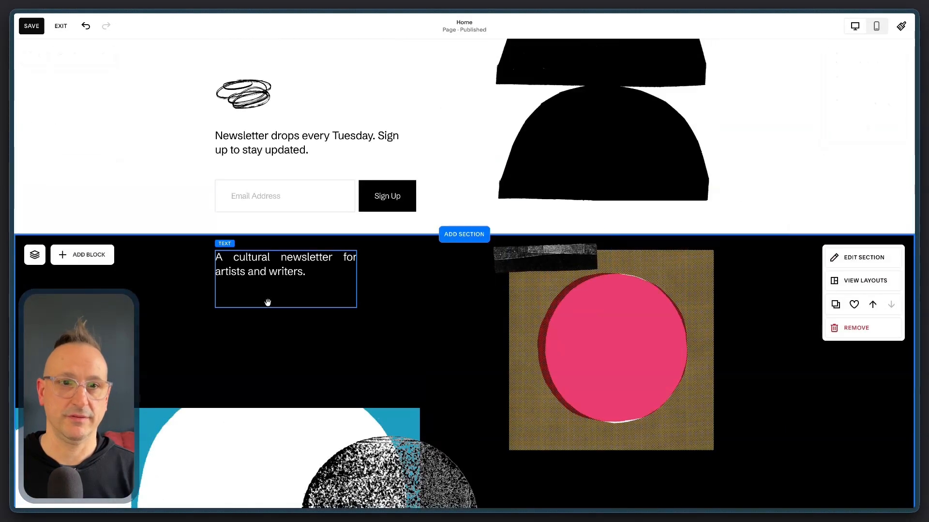
{"action": "triple_click", "coordinate": [278, 271]}
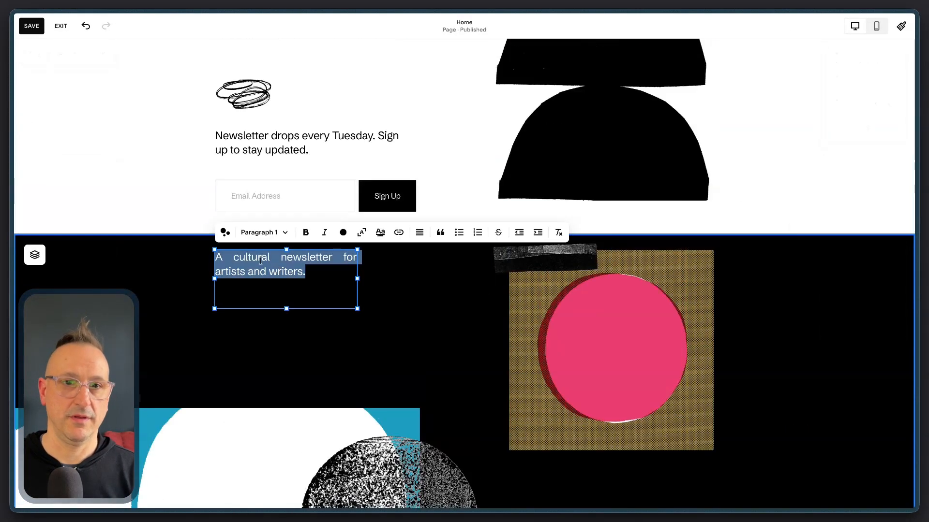
{"action": "left_click", "coordinate": [264, 232]}
{"action": "left_click", "coordinate": [260, 274]}
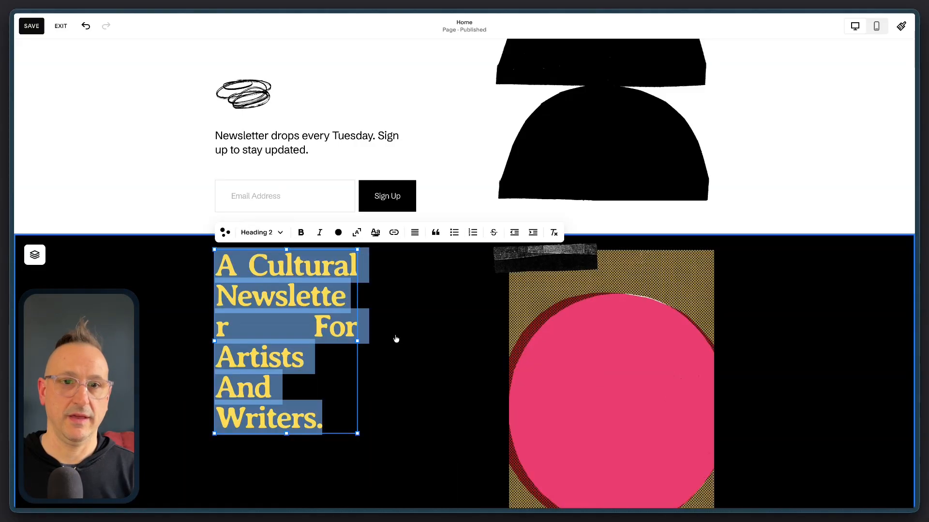
{"action": "key", "text": "Escape"}
{"action": "left_click_drag", "start_coordinate": [356, 342], "coordinate": [461, 342]}
Format the orange section's "Newsletter drops every Tuesday" text as Heading 2
{"action": "scroll", "coordinate": [402, 406], "scroll_direction": "down", "scroll_amount": 6}
{"action": "scroll", "coordinate": [615, 355], "scroll_direction": "down", "scroll_amount": 6}
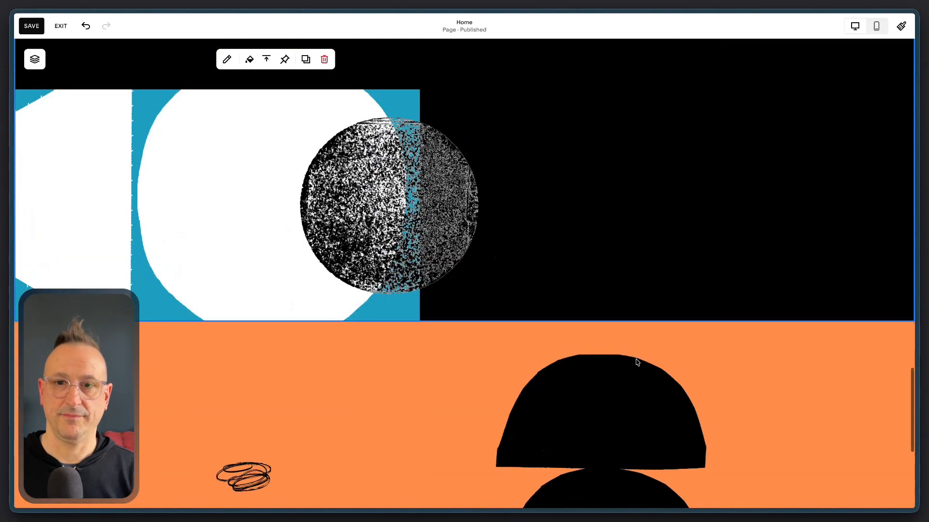
{"action": "triple_click", "coordinate": [273, 325]}
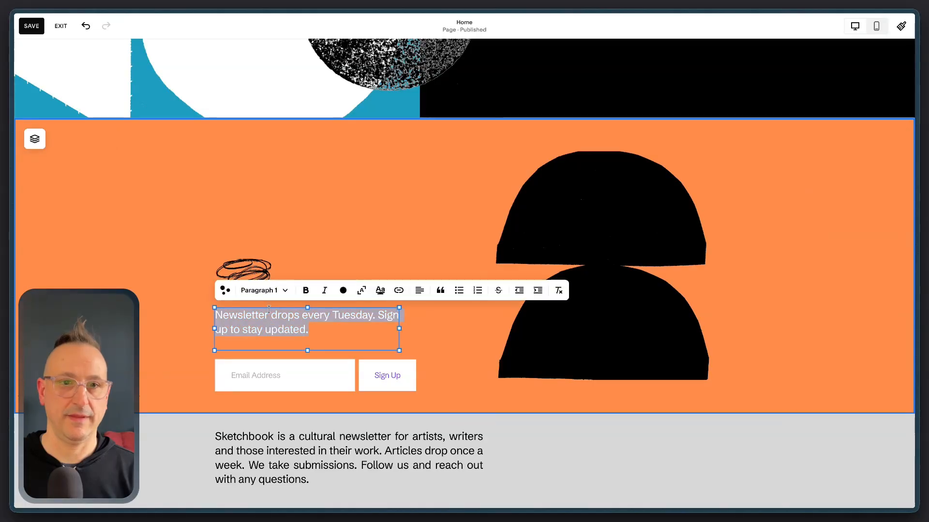
{"action": "left_click", "coordinate": [259, 289]}
{"action": "left_click", "coordinate": [241, 329]}
{"action": "key", "text": "Escape"}
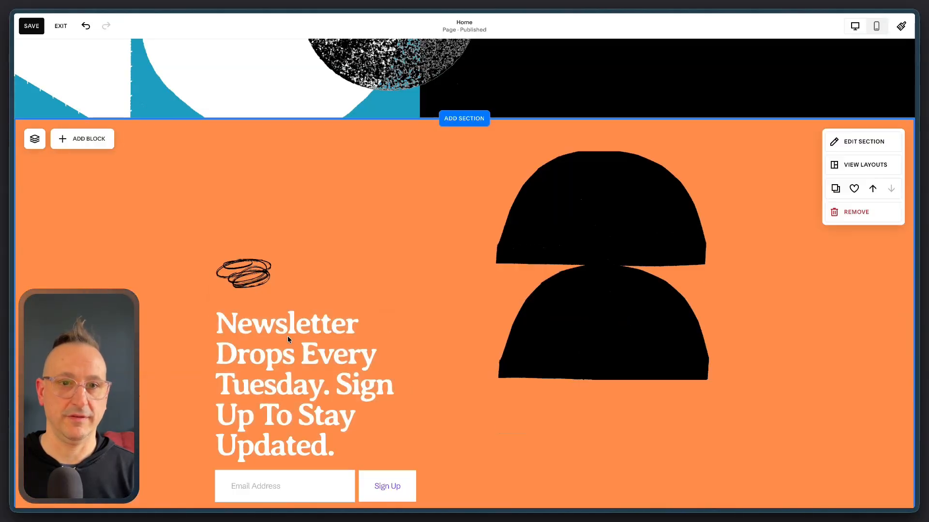
In the orange section, move the heading up, the scribble image to its lower right, and the email form up beneath them
{"action": "left_click_drag", "start_coordinate": [285, 345], "coordinate": [286, 203]}
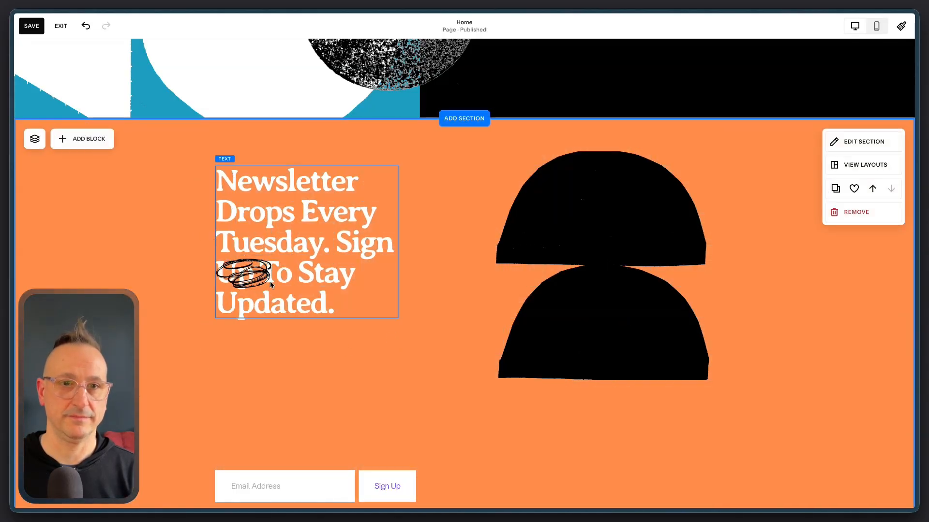
{"action": "mouse_move", "coordinate": [249, 290]}
{"action": "left_mouse_down"}
{"action": "mouse_move", "coordinate": [389, 334]}
{"action": "mouse_move", "coordinate": [371, 315]}
{"action": "left_mouse_up"}
{"action": "left_click_drag", "start_coordinate": [328, 472], "coordinate": [332, 373]}
Apply the Bright 1 color theme to the white newsletter sign-up section below the recent posts
{"action": "scroll", "coordinate": [530, 431], "scroll_direction": "up", "scroll_amount": 4}
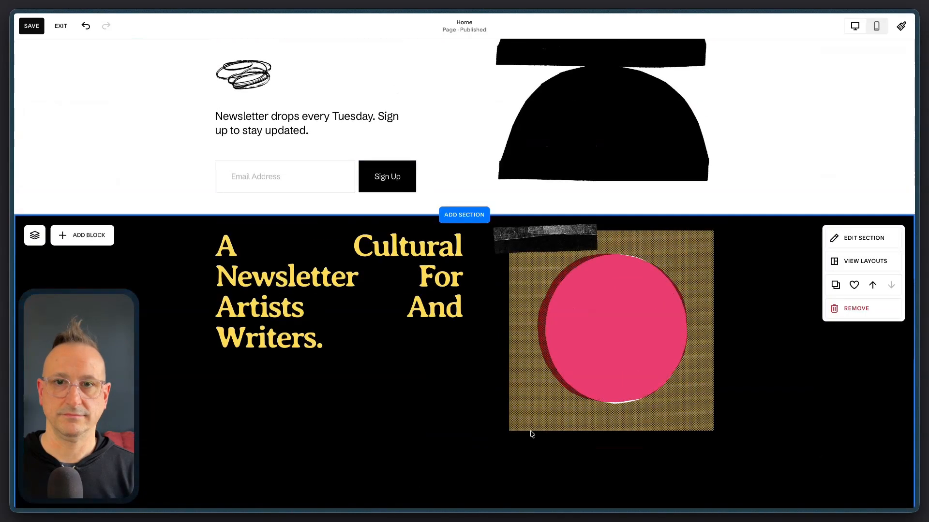
{"action": "scroll", "coordinate": [670, 334], "scroll_direction": "up", "scroll_amount": 5}
{"action": "left_click", "coordinate": [861, 246]}
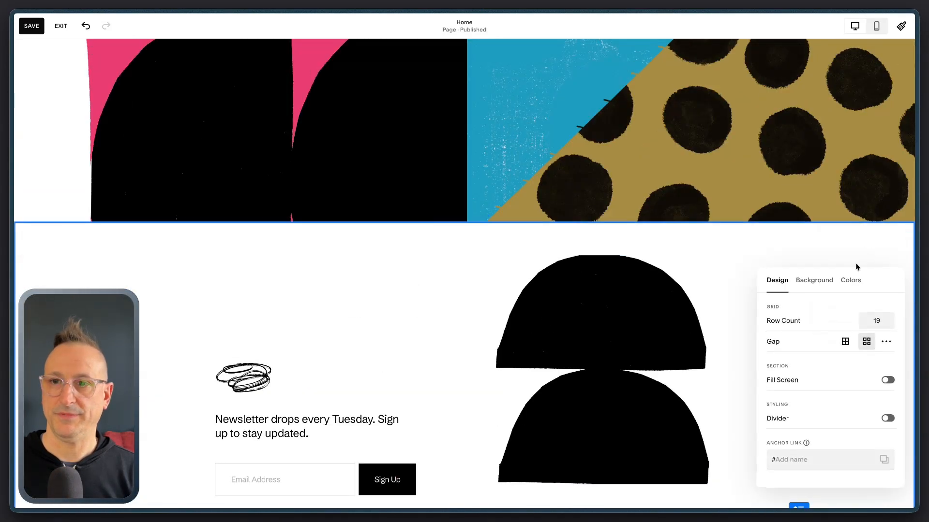
{"action": "left_click", "coordinate": [851, 279]}
{"action": "left_click", "coordinate": [820, 439]}
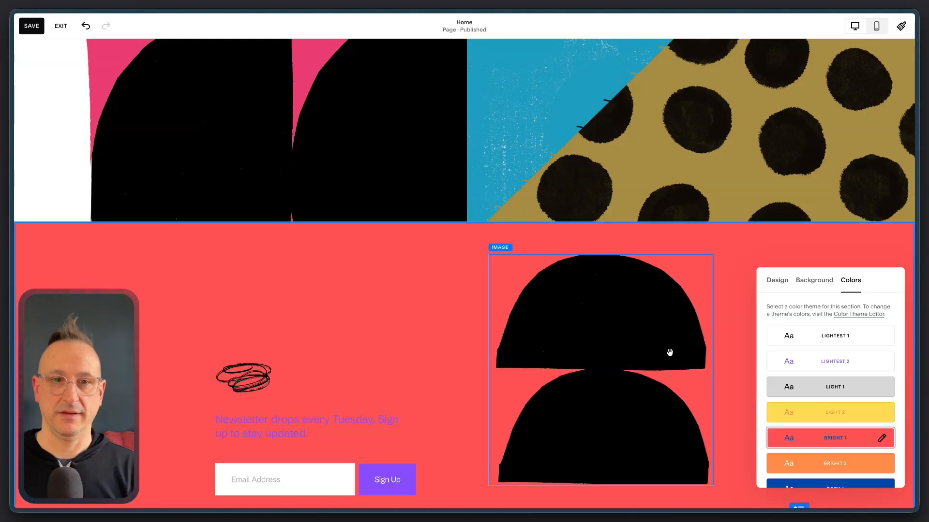
Apply the Light 2 color theme to the Recent Posts heading section
{"action": "scroll", "coordinate": [670, 353], "scroll_direction": "down", "scroll_amount": 14}
{"action": "scroll", "coordinate": [669, 352], "scroll_direction": "up", "scroll_amount": 17}
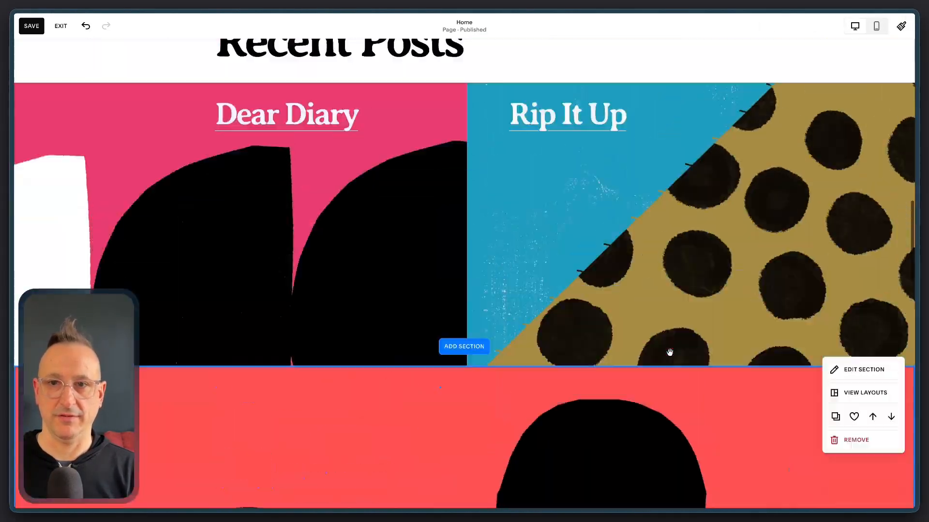
{"action": "scroll", "coordinate": [669, 352], "scroll_direction": "up", "scroll_amount": 10}
{"action": "scroll", "coordinate": [765, 382], "scroll_direction": "down", "scroll_amount": 4}
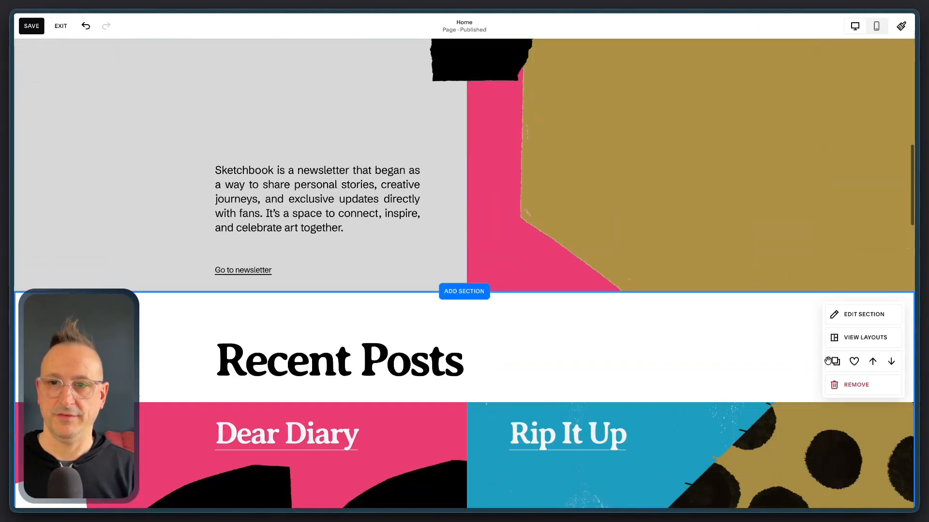
{"action": "left_click", "coordinate": [859, 317]}
{"action": "left_click", "coordinate": [851, 302]}
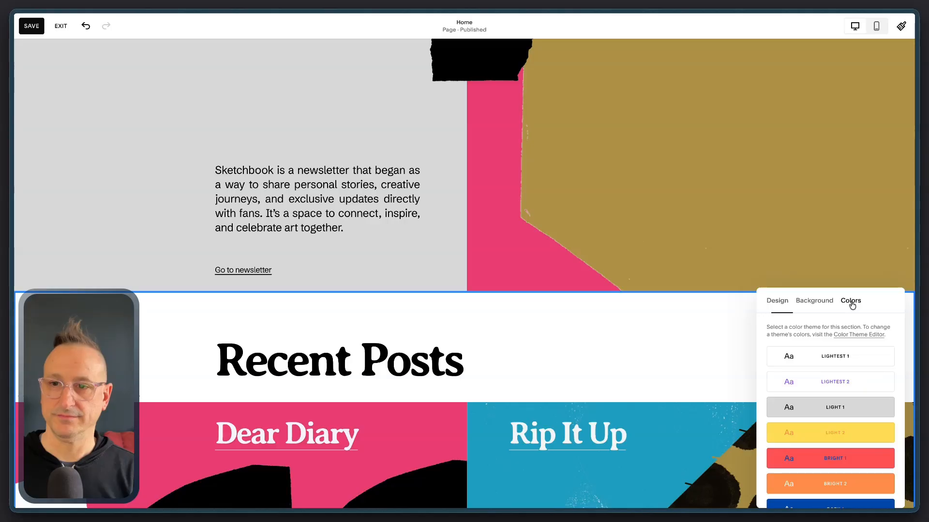
{"action": "scroll", "coordinate": [843, 391], "scroll_direction": "down", "scroll_amount": 2}
{"action": "left_click", "coordinate": [800, 362]}
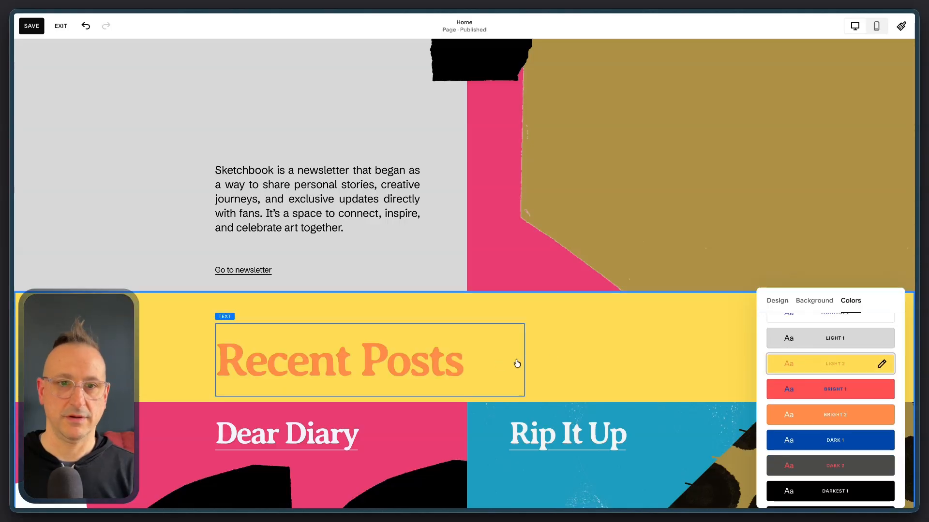
Apply the Dark 1 color theme to the section containing the Sketchbook description and the "Go to newsletter" link
{"action": "scroll", "coordinate": [488, 357], "scroll_direction": "down", "scroll_amount": 5}
{"action": "scroll", "coordinate": [489, 359], "scroll_direction": "up", "scroll_amount": 9}
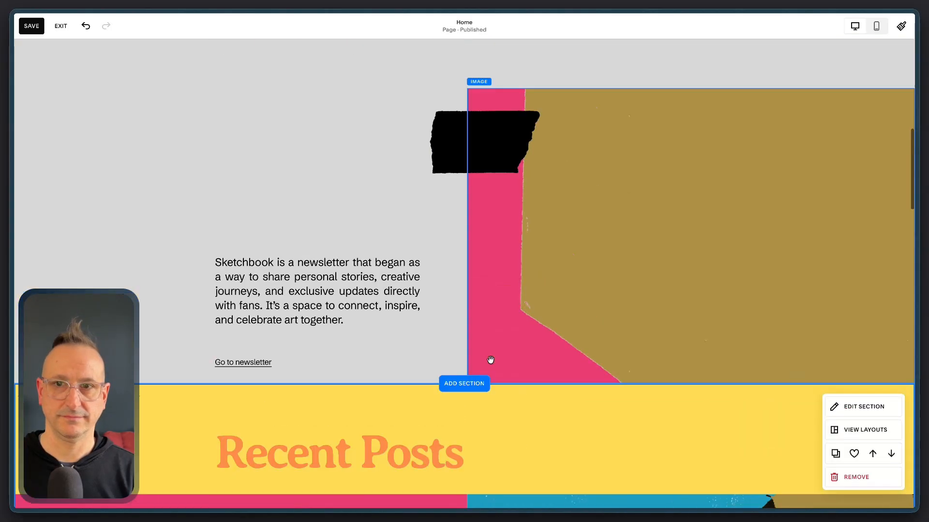
{"action": "scroll", "coordinate": [491, 360], "scroll_direction": "up", "scroll_amount": 2}
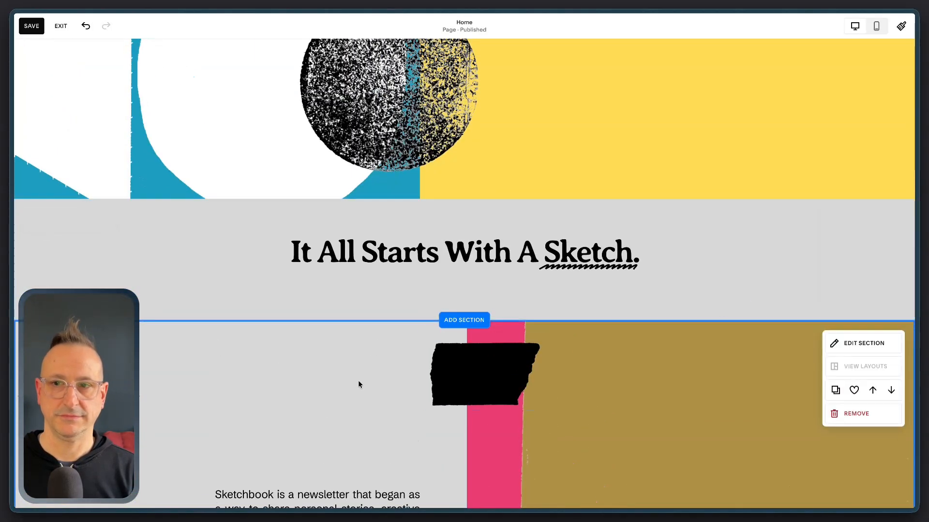
{"action": "left_click", "coordinate": [849, 344]}
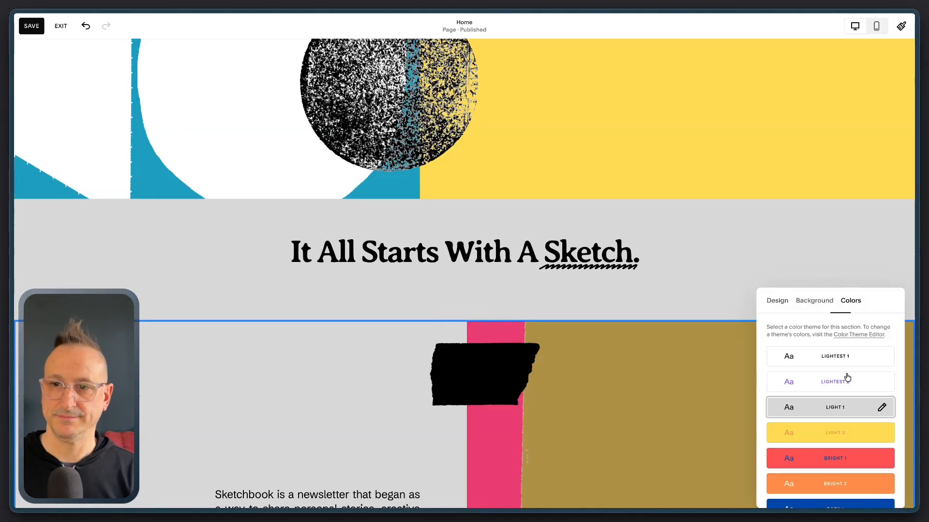
{"action": "scroll", "coordinate": [826, 432], "scroll_direction": "down", "scroll_amount": 3}
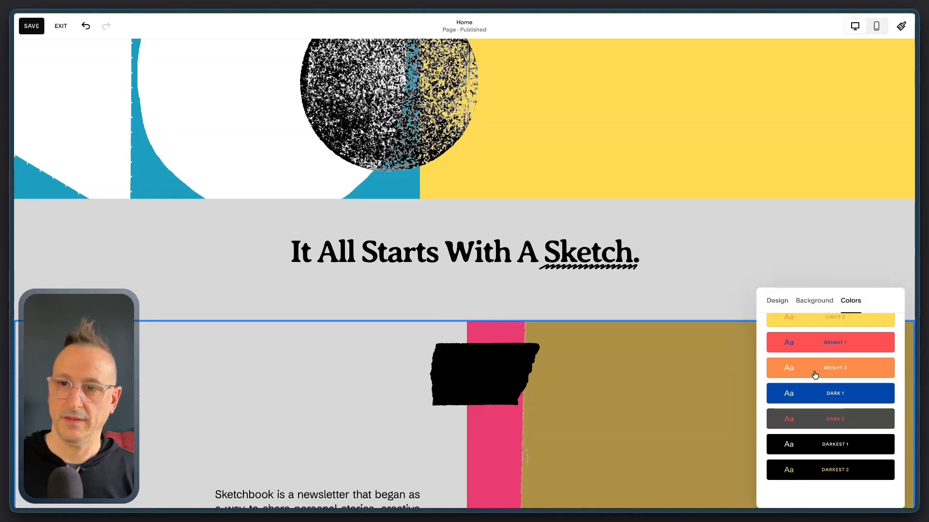
{"action": "left_click", "coordinate": [815, 392]}
Move the "It All Starts With A Sketch." heading slightly down within its gray section
{"action": "scroll", "coordinate": [376, 377], "scroll_direction": "down", "scroll_amount": 15}
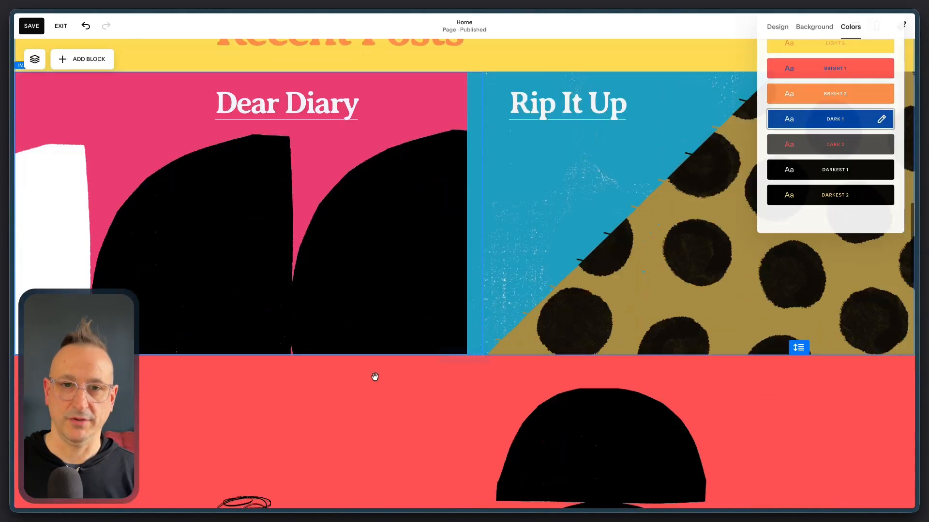
{"action": "scroll", "coordinate": [375, 376], "scroll_direction": "down", "scroll_amount": 5}
{"action": "scroll", "coordinate": [375, 377], "scroll_direction": "up", "scroll_amount": 20}
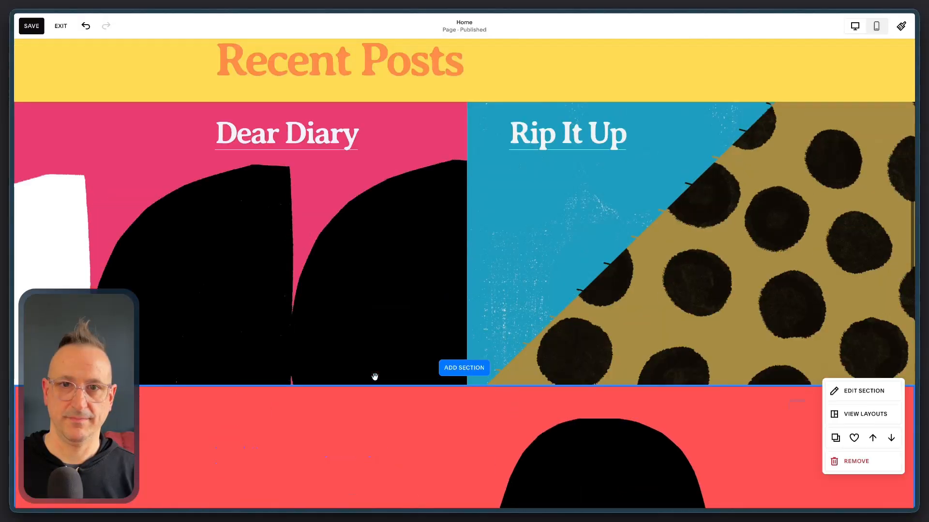
{"action": "scroll", "coordinate": [375, 376], "scroll_direction": "up", "scroll_amount": 10}
{"action": "scroll", "coordinate": [375, 376], "scroll_direction": "down", "scroll_amount": 5}
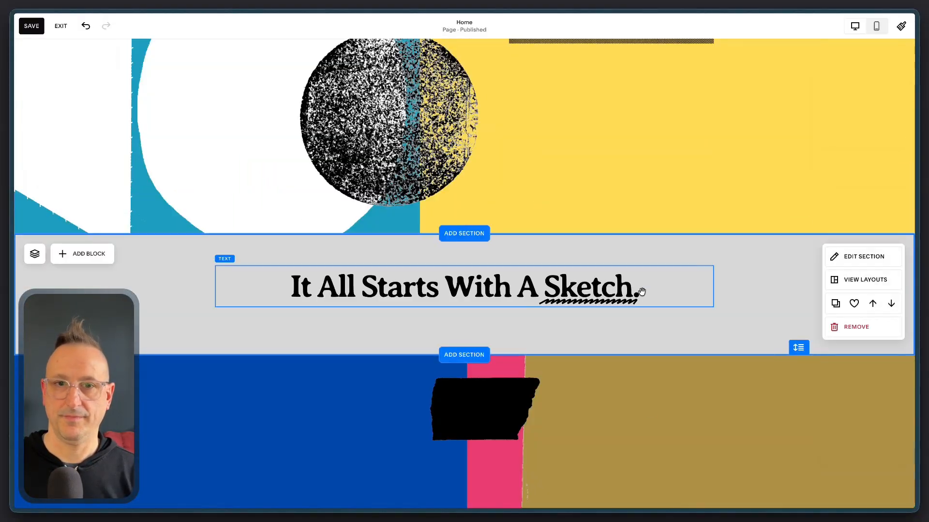
{"action": "left_click_drag", "start_coordinate": [641, 314], "coordinate": [503, 300]}
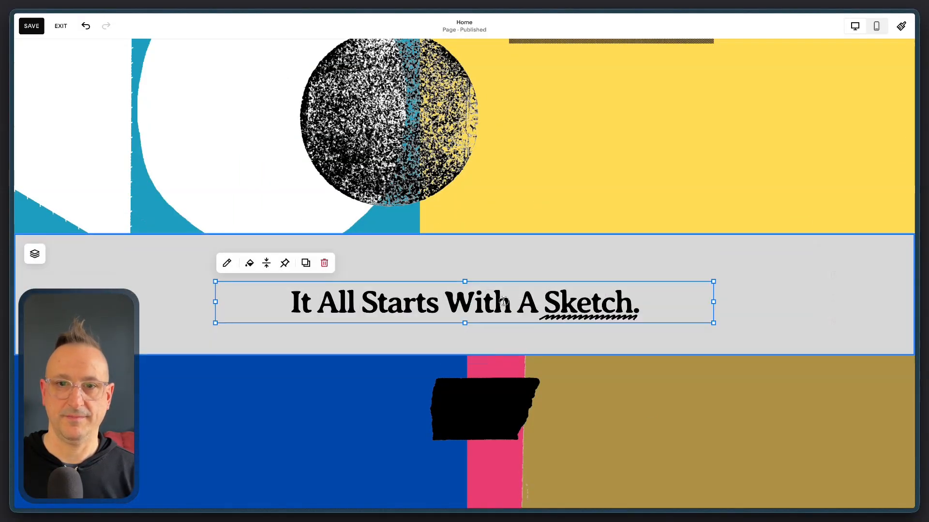
Set the "It All Starts With A Sketch." heading text to the custom brand blue as a hex value
{"action": "double_click", "coordinate": [503, 300]}
{"action": "left_click", "coordinate": [338, 270]}
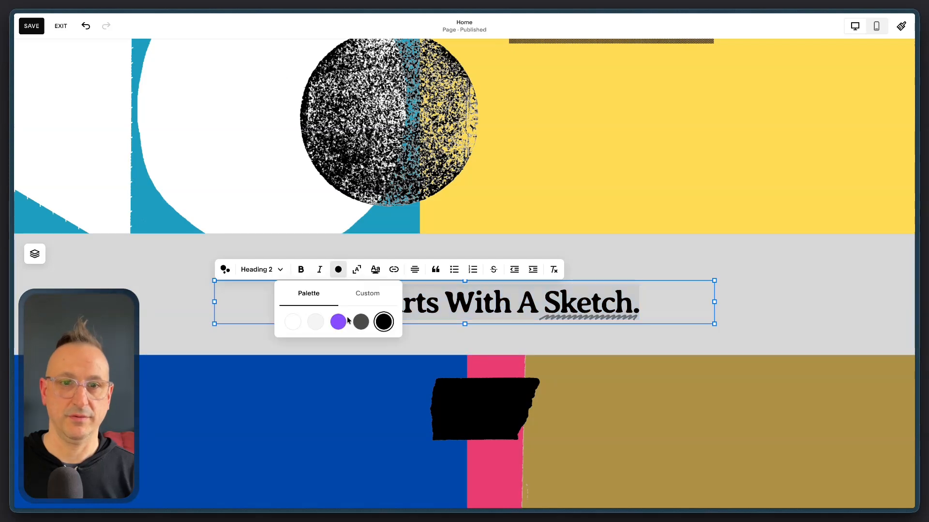
{"action": "left_click", "coordinate": [372, 294]}
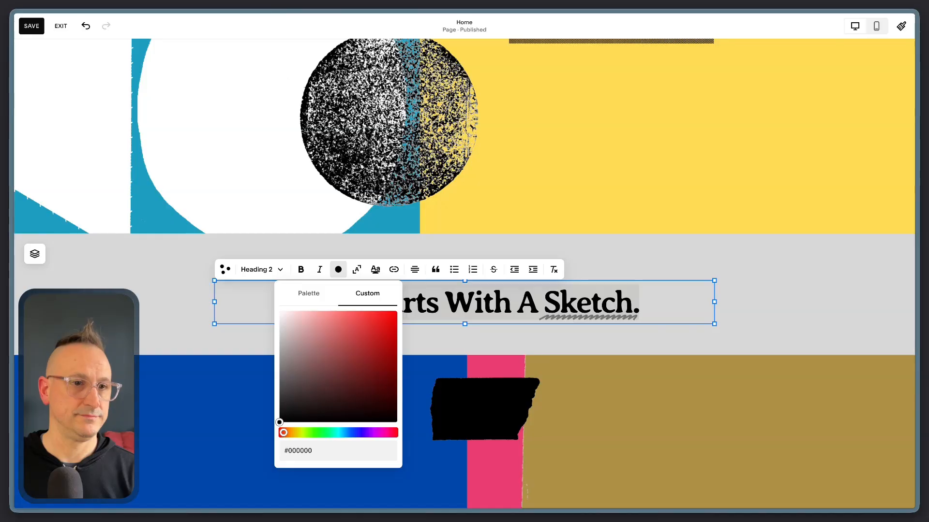
{"action": "double_click", "coordinate": [300, 451]}
{"action": "type", "text": "0044a8"}
{"action": "left_click", "coordinate": [143, 332]}
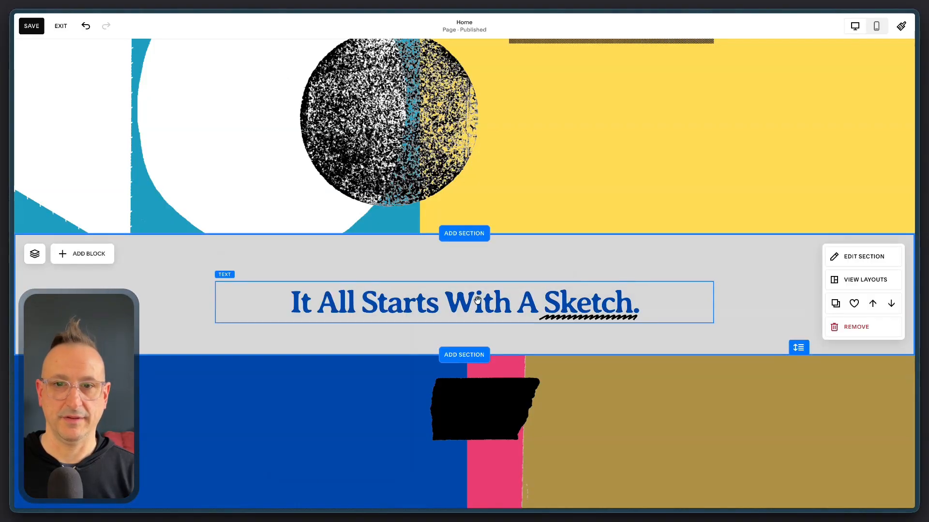
Move the blue "It All Starts With A Sketch." heading down to the lower edge of its gray section
{"action": "left_click_drag", "start_coordinate": [306, 303], "coordinate": [307, 335]}
{"action": "scroll", "coordinate": [556, 287], "scroll_direction": "up", "scroll_amount": 5}
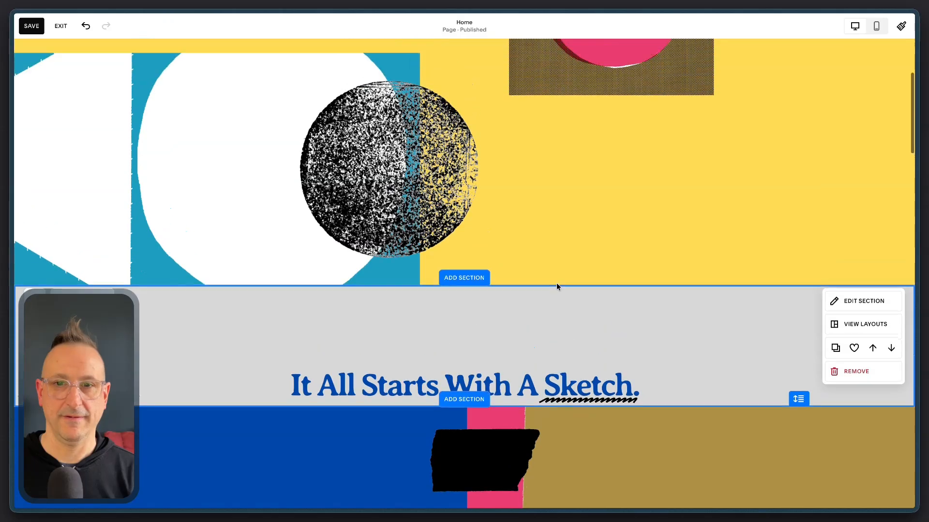
{"action": "scroll", "coordinate": [780, 187], "scroll_direction": "down", "scroll_amount": 20}
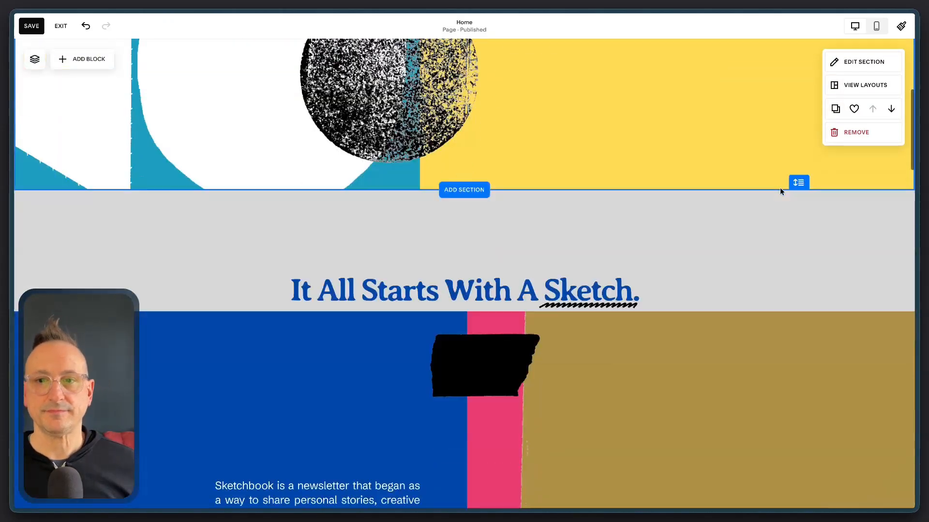
Look over the recolored sections down the page and open the site's section color themes
{"action": "scroll", "coordinate": [780, 187], "scroll_direction": "down", "scroll_amount": 15}
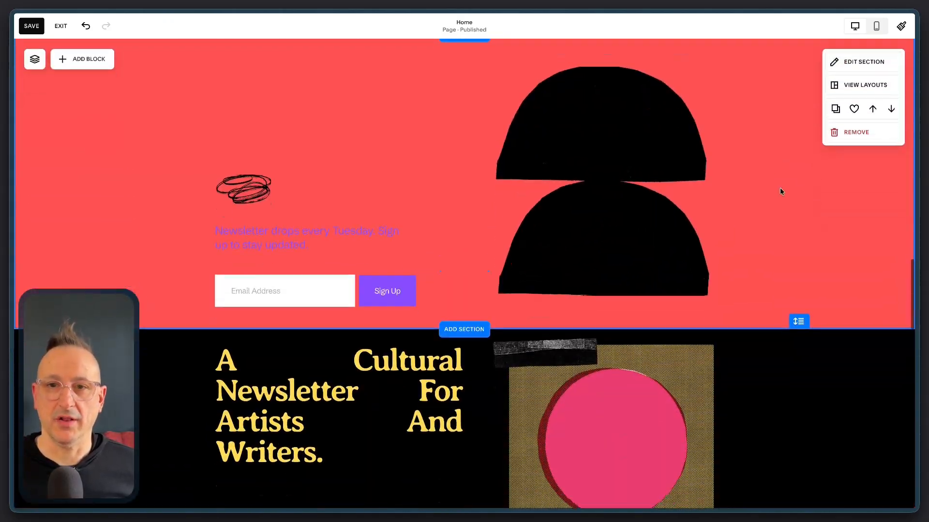
{"action": "scroll", "coordinate": [781, 191], "scroll_direction": "down", "scroll_amount": 5}
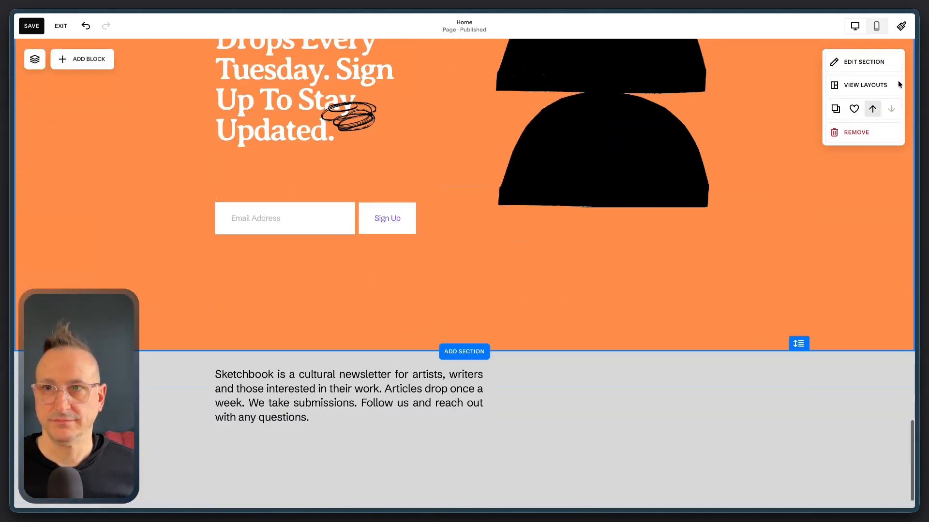
{"action": "left_click", "coordinate": [900, 25]}
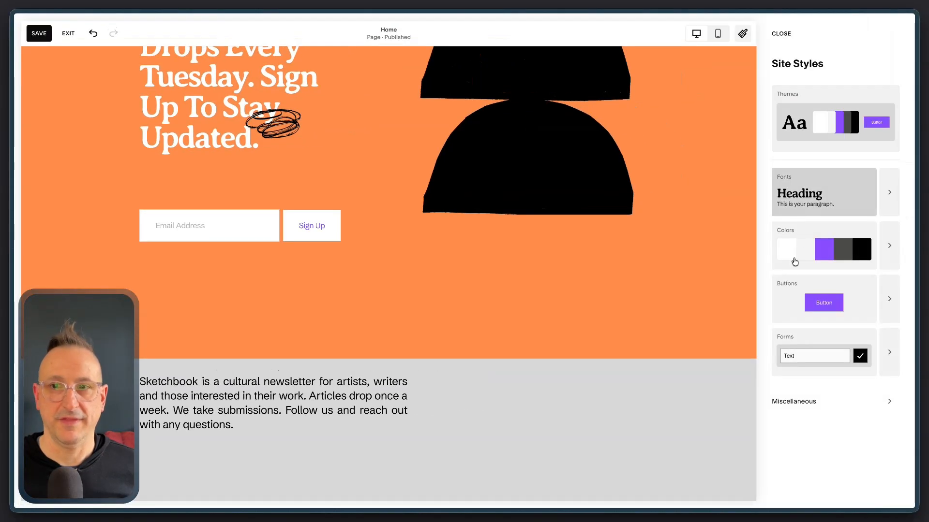
{"action": "left_click", "coordinate": [889, 244]}
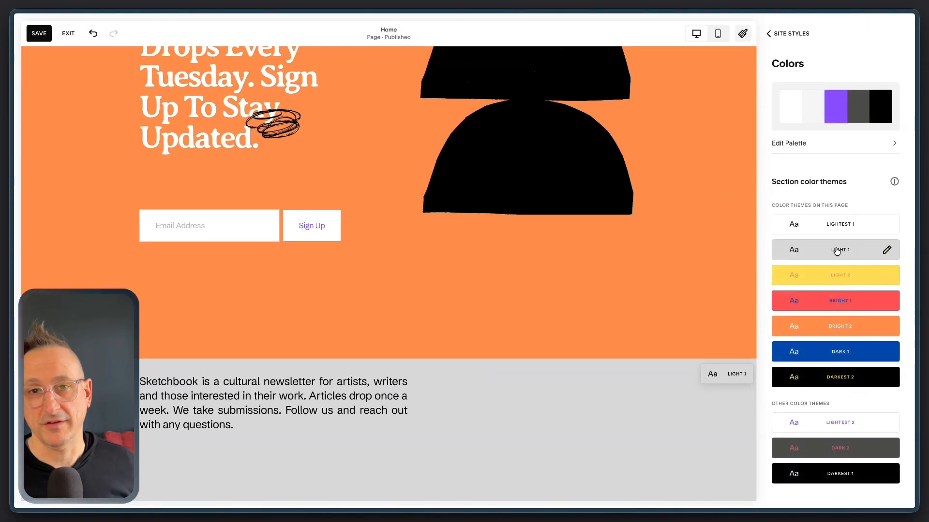